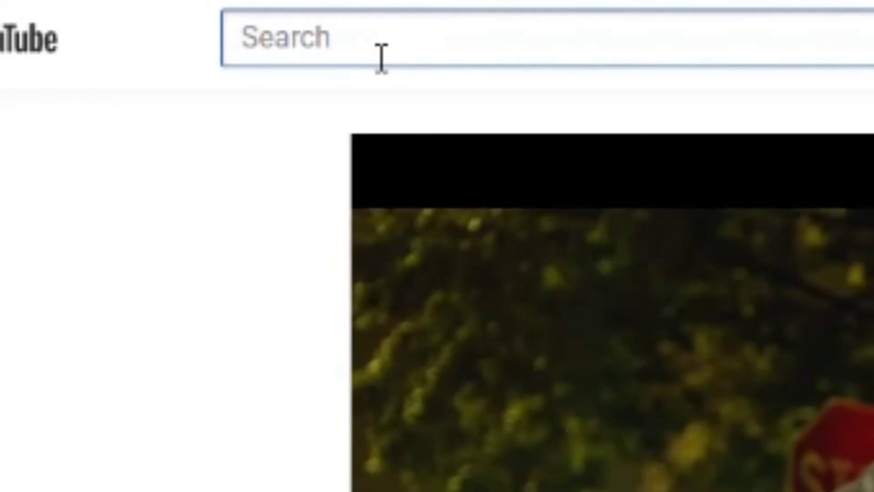
# - Enter the YouTube search query "how to get bcc effects fo"
pyautogui.write('how tro')
pyautogui.press('BackSpace')
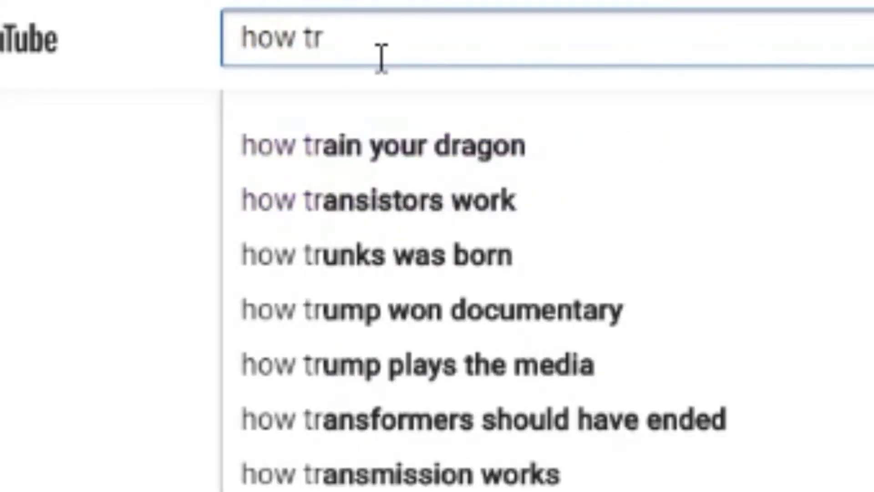
pyautogui.write('o get')
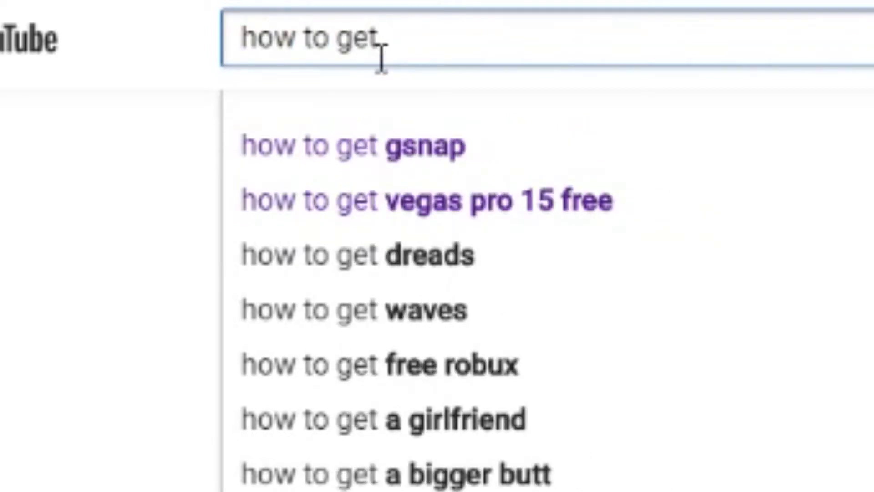
pyautogui.write(' bcc e')
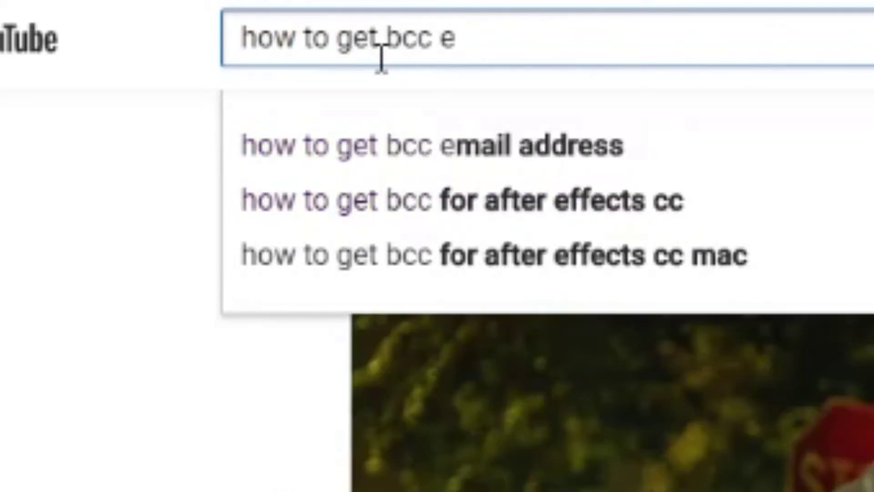
pyautogui.write('ffects fo')
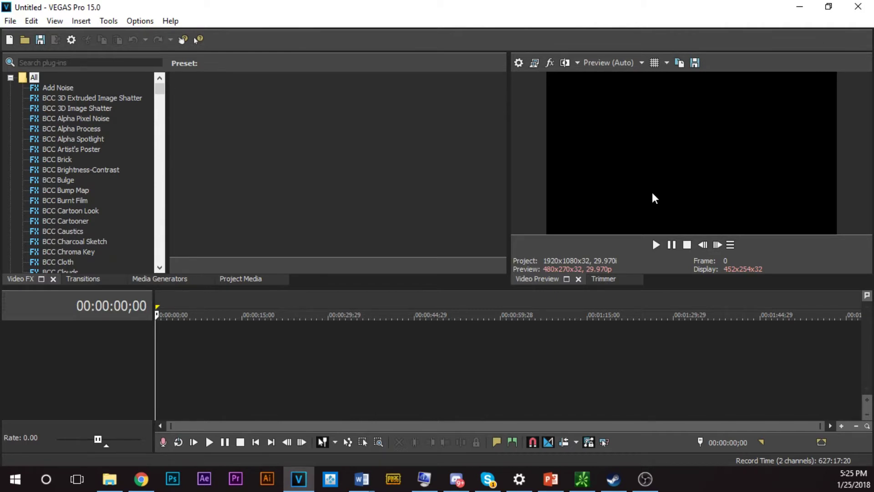
pyautogui.click(345, 336)
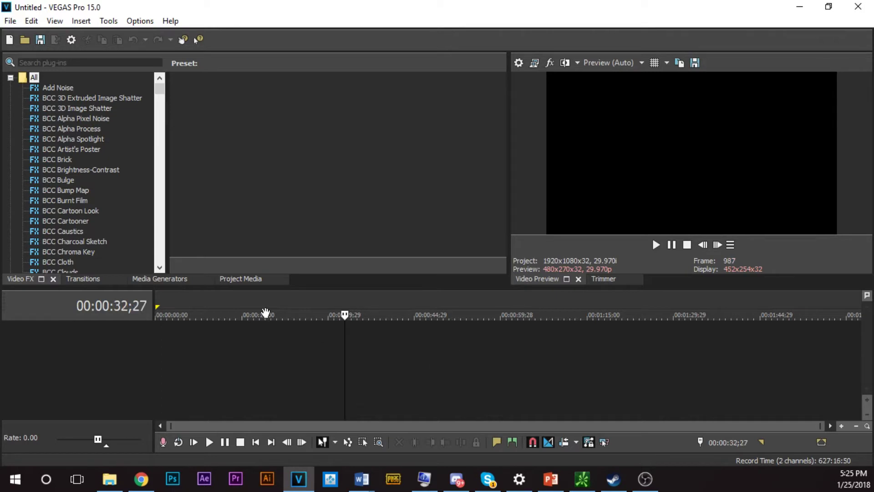
pyautogui.click(183, 345)
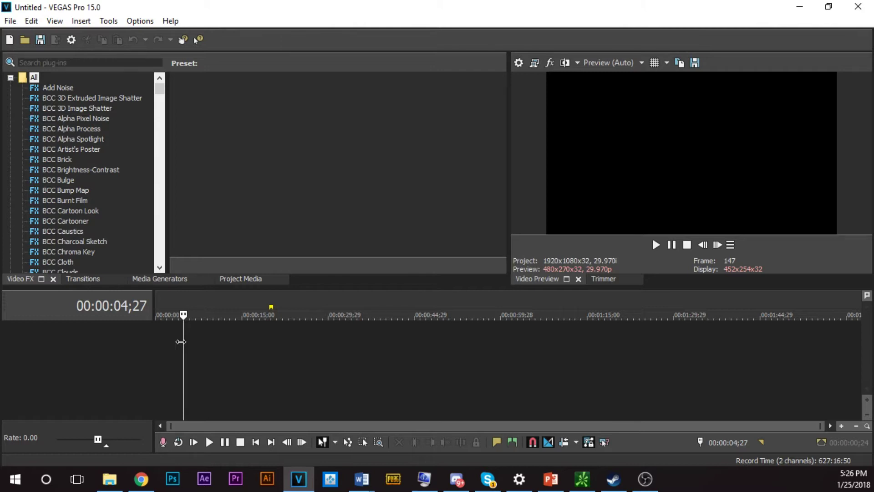
# - Add a (Legacy) Text event with the Default Text preset to the timeline at 00:00:02;24, keeping its generator settings unchanged
pyautogui.moveTo(194, 353); pyautogui.dragTo(171, 342)
pyautogui.click(157, 276)
pyautogui.scroll(-15, 86, 141)
pyautogui.scroll(-10, 68, 191)
pyautogui.scroll(4, 62, 150)
pyautogui.scroll(-3, 71, 170)
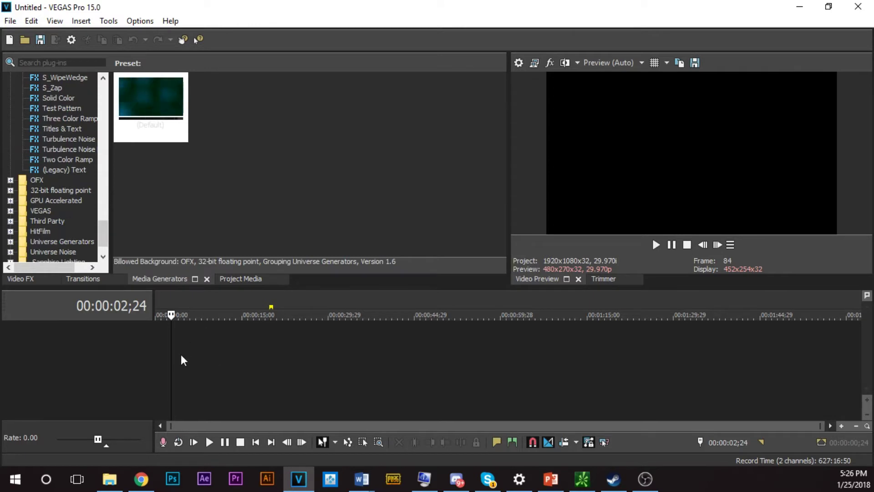
pyautogui.click(62, 169)
pyautogui.moveTo(162, 135); pyautogui.dragTo(198, 335)
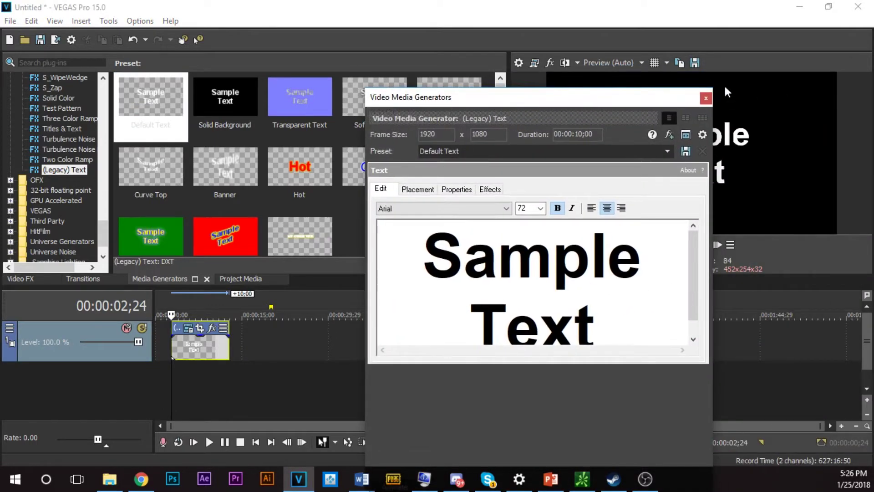
pyautogui.click(705, 99)
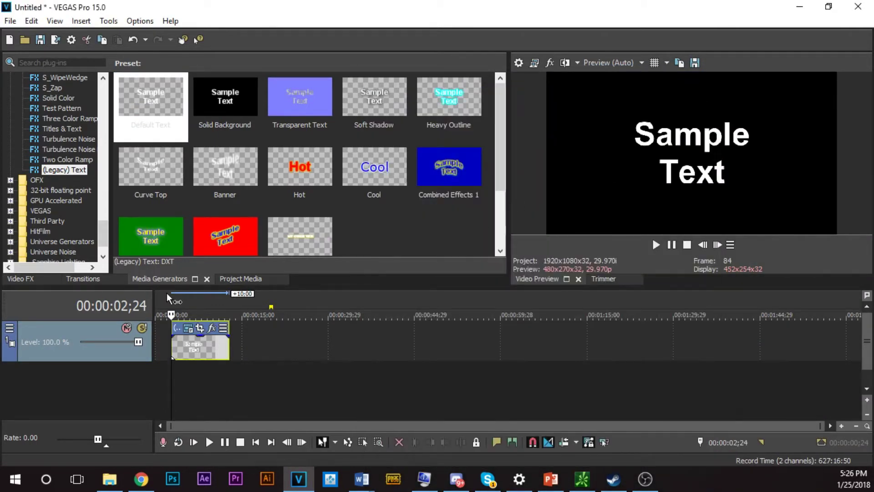
# - Apply the default BCC Extruded Text video effect to the text event and enlarge the effect's settings window
pyautogui.click(25, 280)
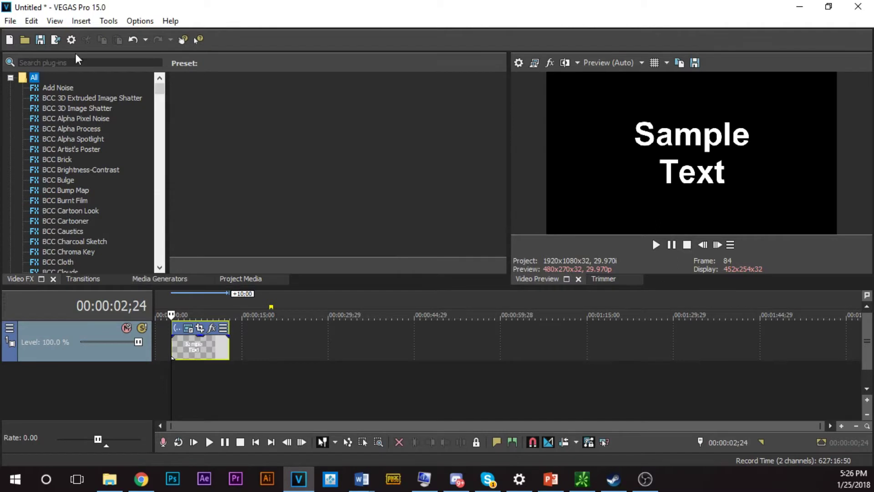
pyautogui.scroll(-2, 99, 103)
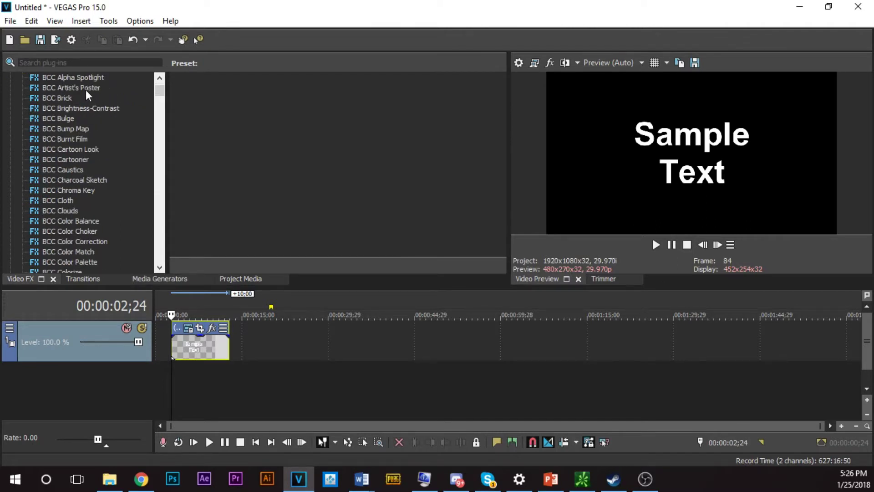
pyautogui.scroll(-6, 109, 105)
pyautogui.scroll(-6, 108, 137)
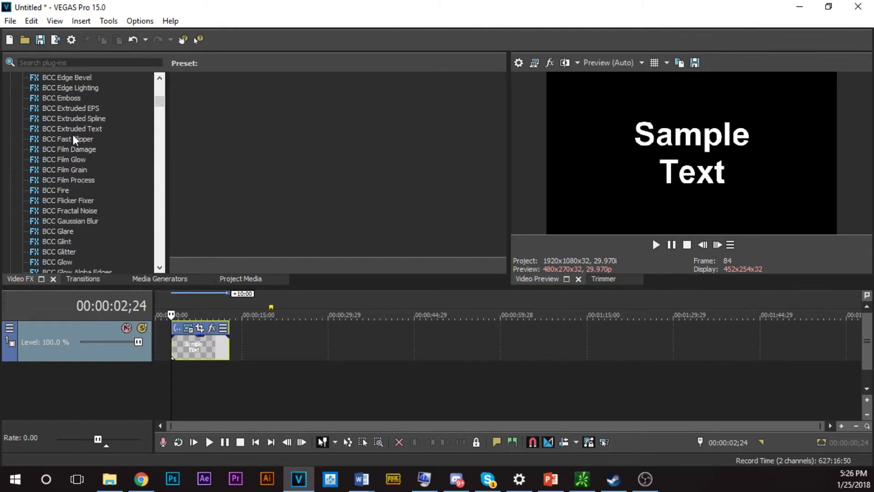
pyautogui.click(73, 129)
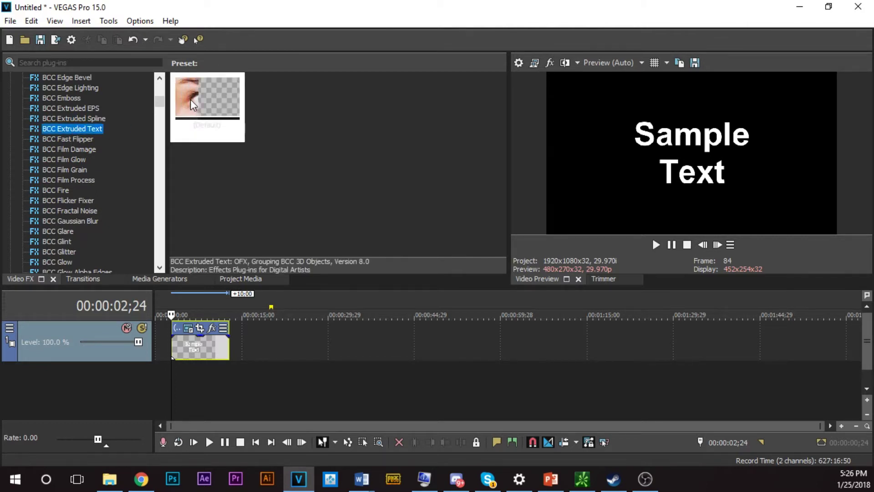
pyautogui.moveTo(193, 98); pyautogui.dragTo(196, 344)
pyautogui.moveTo(465, 181); pyautogui.dragTo(538, 187)
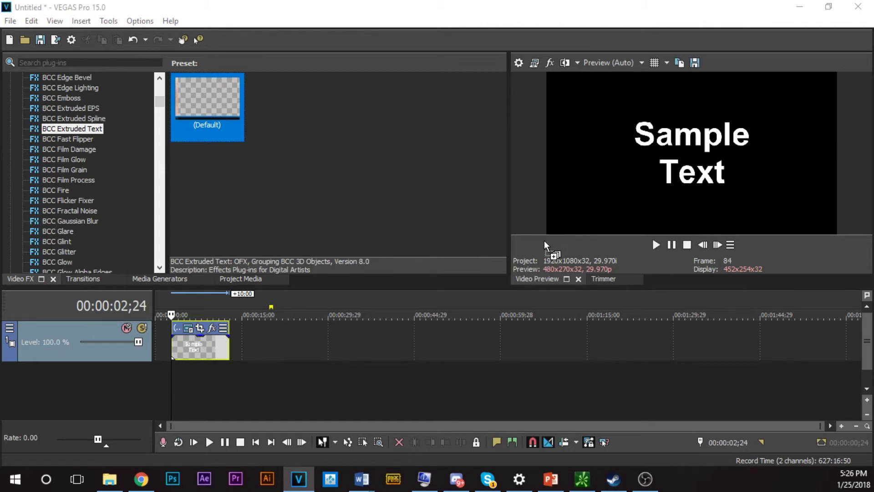
pyautogui.moveTo(545, 241); pyautogui.dragTo(589, 242)
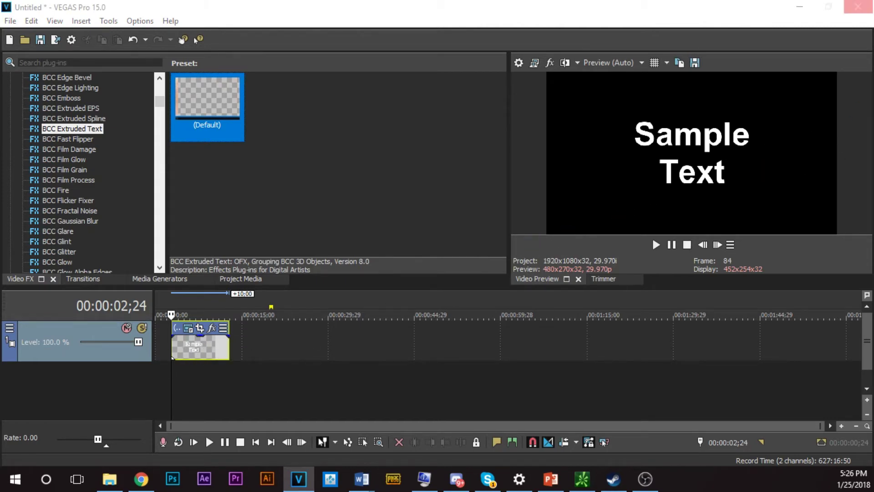
pyautogui.moveTo(512, 135); pyautogui.dragTo(289, 93)
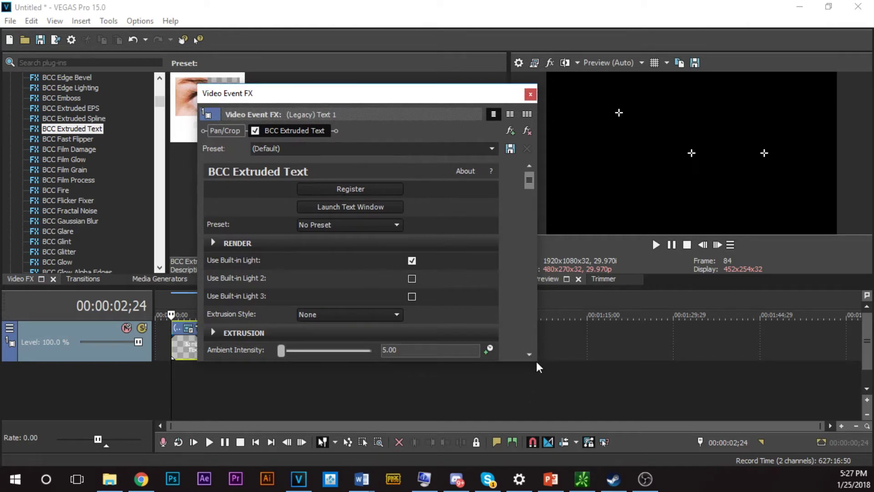
pyautogui.moveTo(534, 362); pyautogui.dragTo(568, 399)
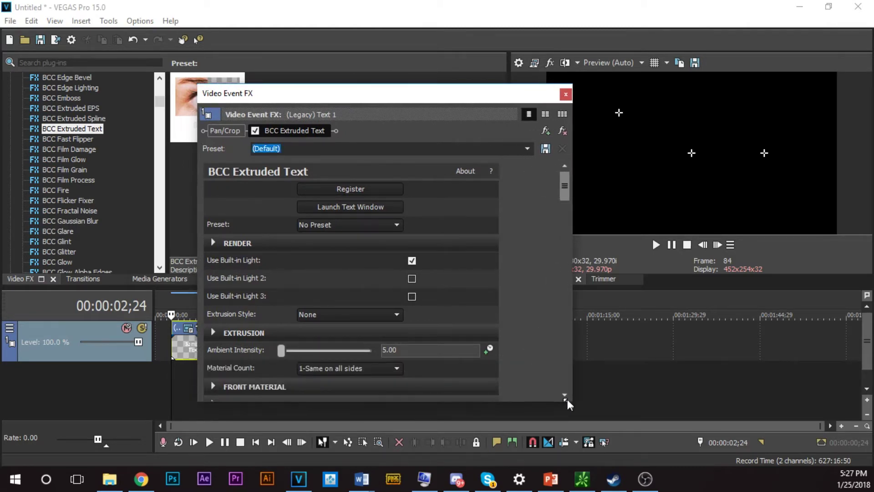
# - Enter "Stache Tutorials" as the title in the BCC Extruded Text window
pyautogui.click(346, 206)
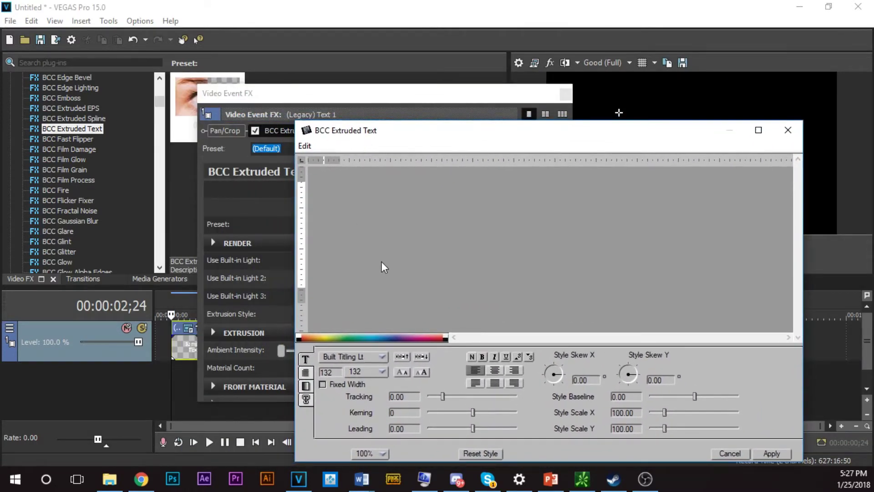
pyautogui.write('STACHER')
pyautogui.press('BackSpace')
pyautogui.write('TU')
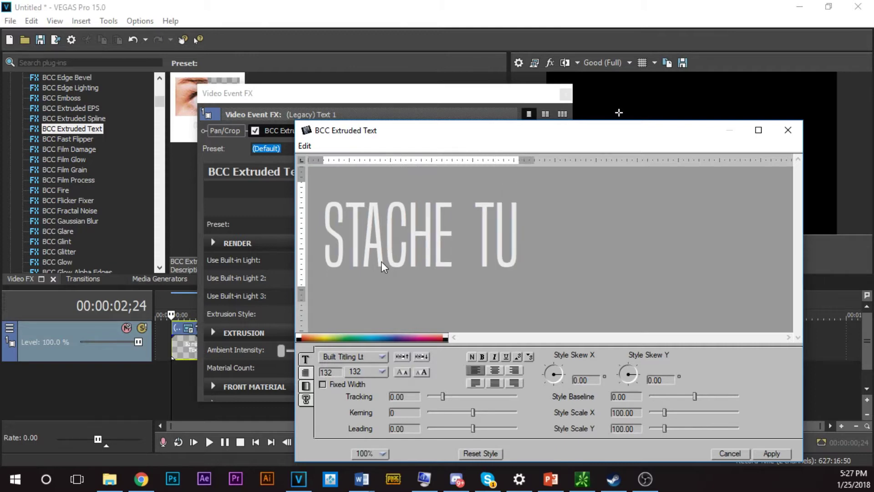
pyautogui.write('TORIALS')
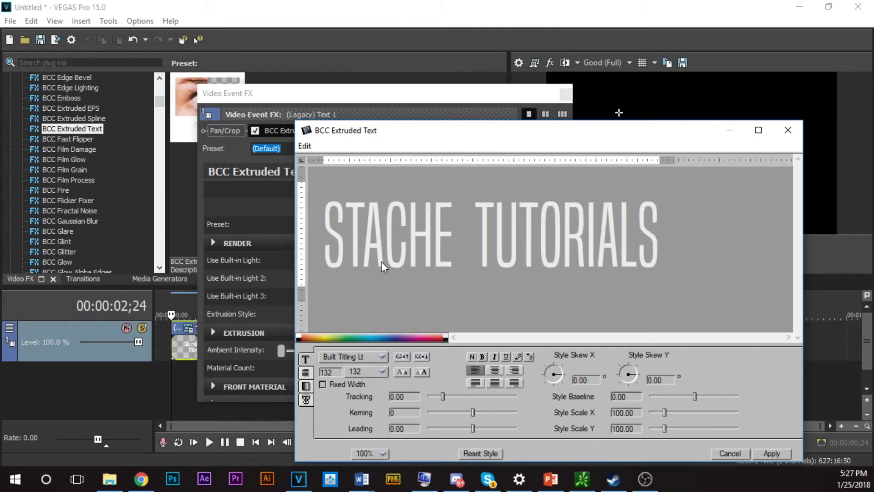
pyautogui.moveTo(640, 130); pyautogui.dragTo(451, 97)
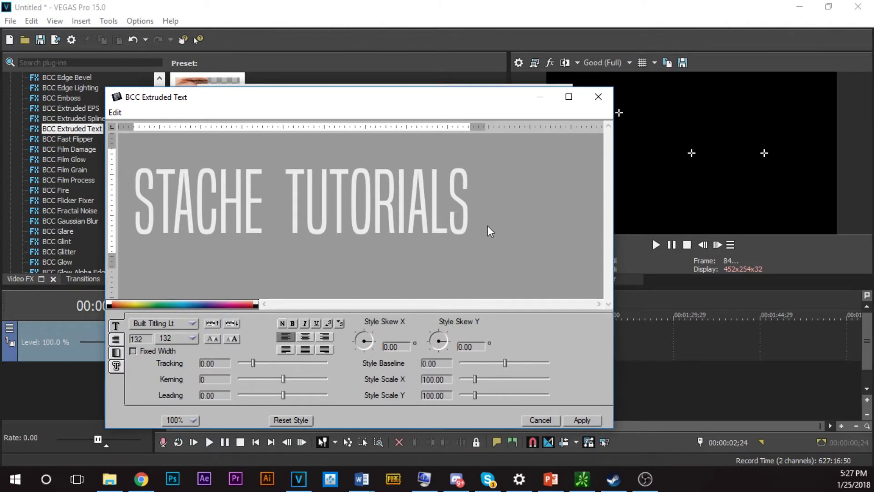
pyautogui.moveTo(487, 229); pyautogui.dragTo(173, 230)
pyautogui.click(331, 199)
pyautogui.moveTo(474, 221); pyautogui.dragTo(196, 228)
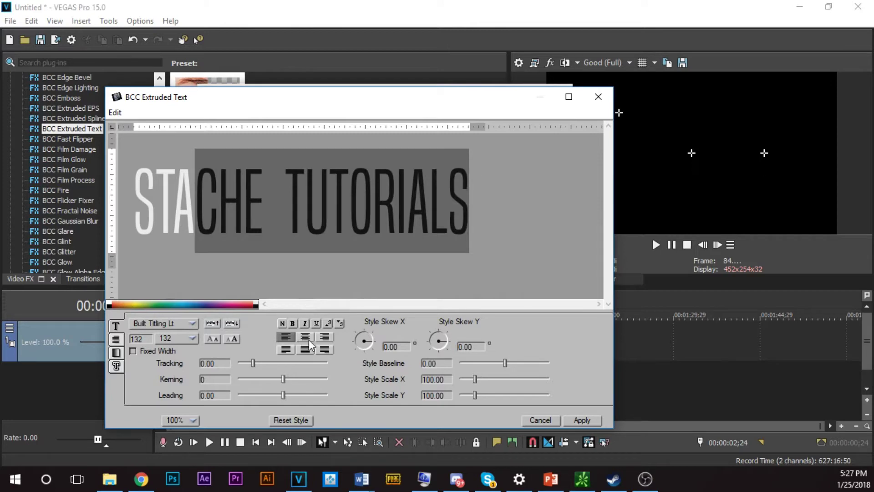
pyautogui.click(243, 246)
pyautogui.click(184, 338)
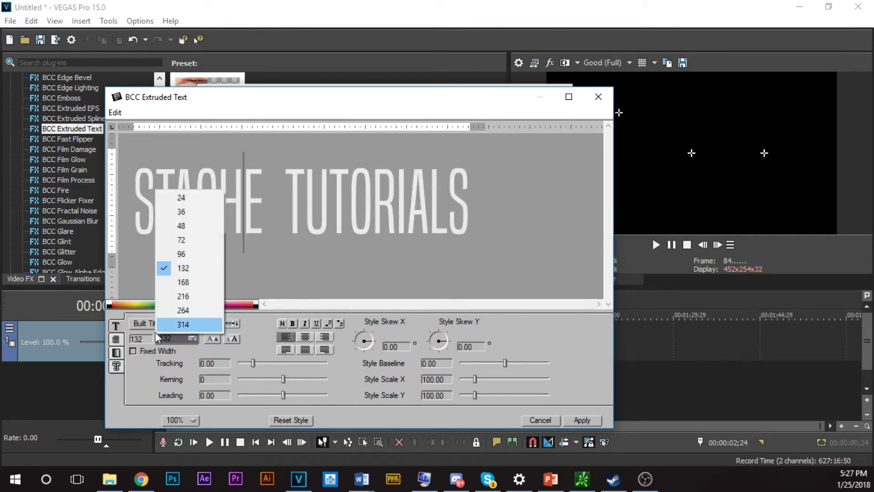
pyautogui.click(145, 321)
pyautogui.click(145, 321)
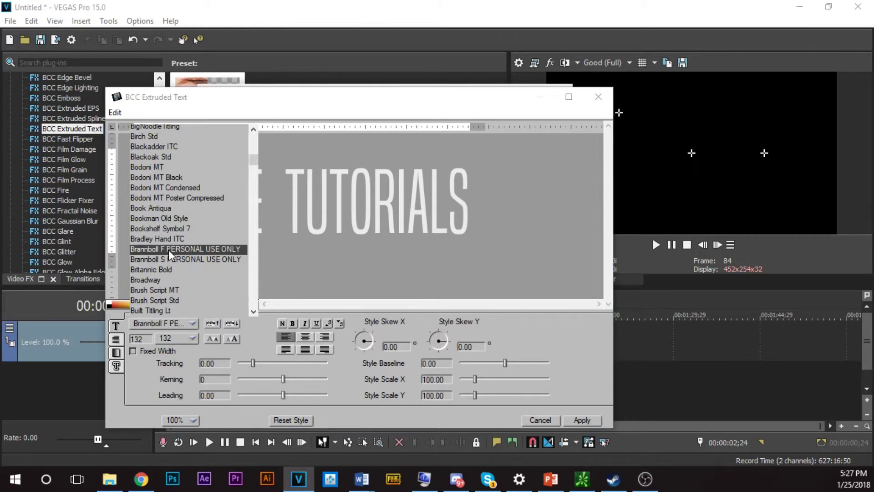
pyautogui.press('Escape')
# - Set the font of the whole "Stache Tutorials" title to Dubai Light and apply the text to the effect
pyautogui.moveTo(469, 209); pyautogui.dragTo(127, 217)
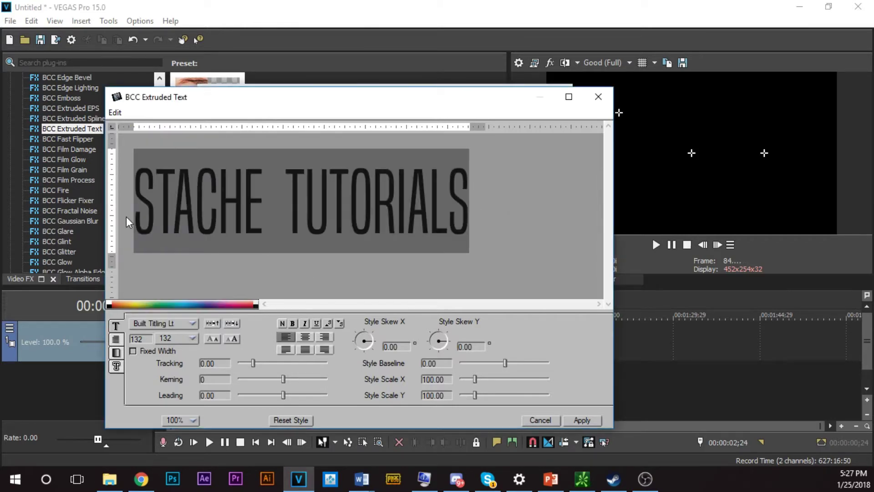
pyautogui.click(187, 321)
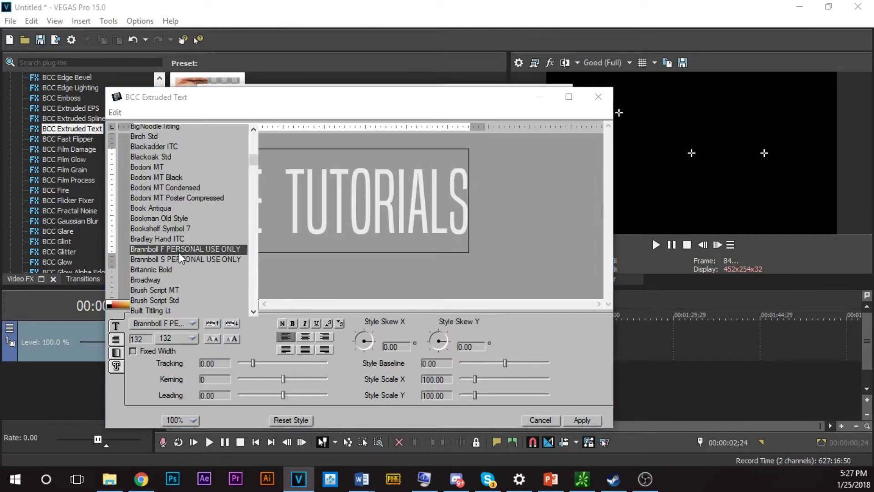
pyautogui.scroll(3, 151, 208)
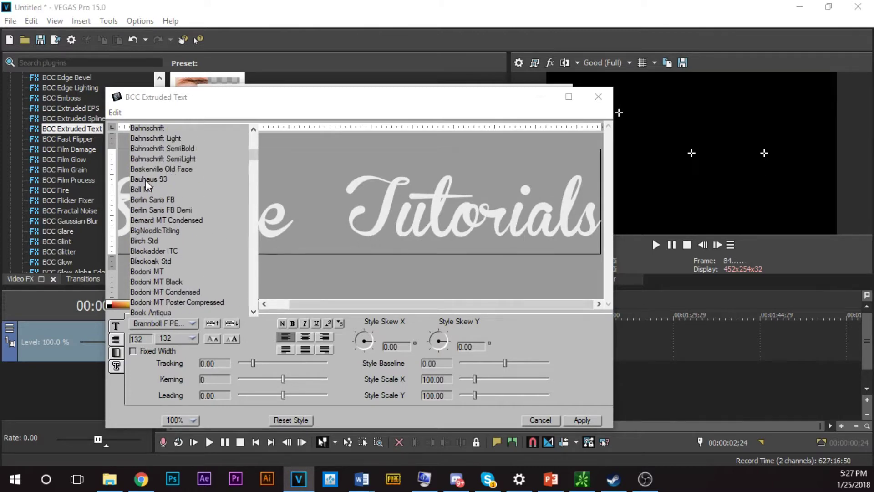
pyautogui.scroll(-6, 162, 231)
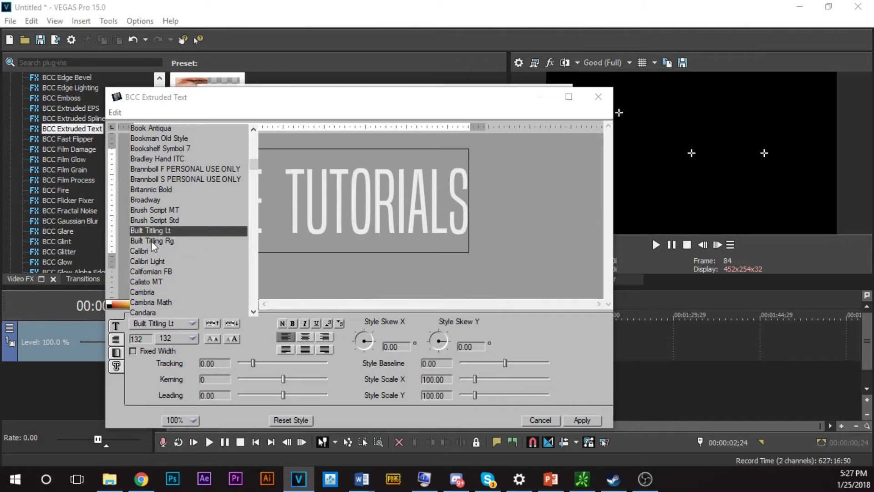
pyautogui.scroll(-16, 217, 259)
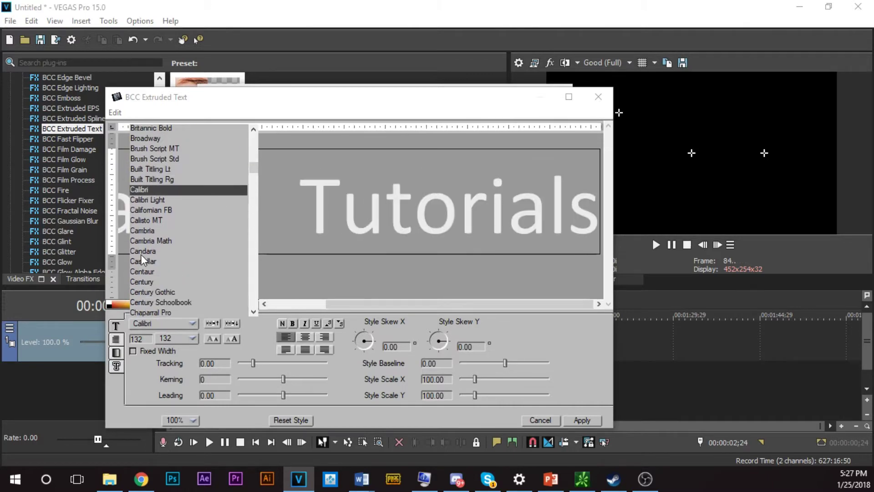
pyautogui.scroll(-10, 175, 249)
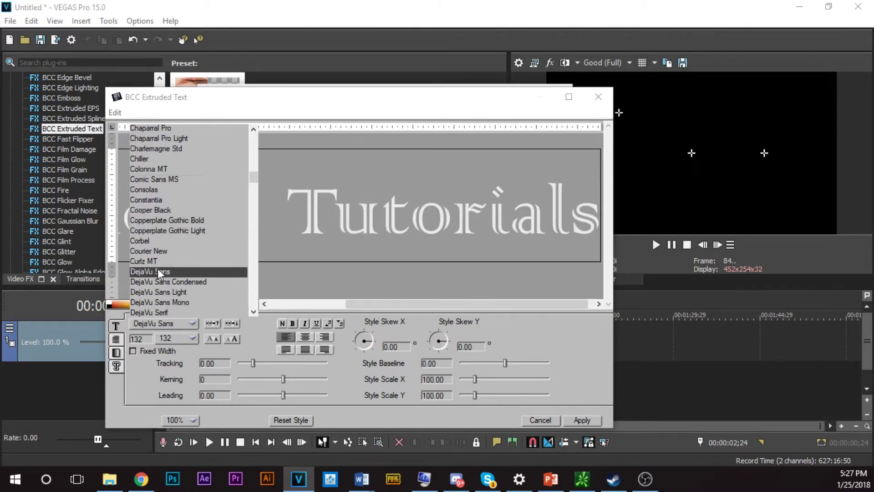
pyautogui.scroll(-3, 166, 253)
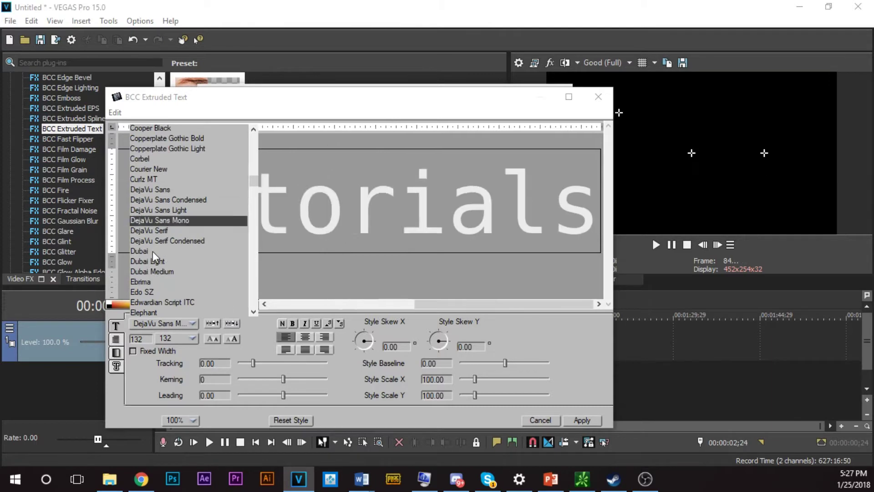
pyautogui.click(152, 251)
pyautogui.click(152, 261)
pyautogui.click(157, 272)
pyautogui.click(152, 260)
pyautogui.click(390, 230)
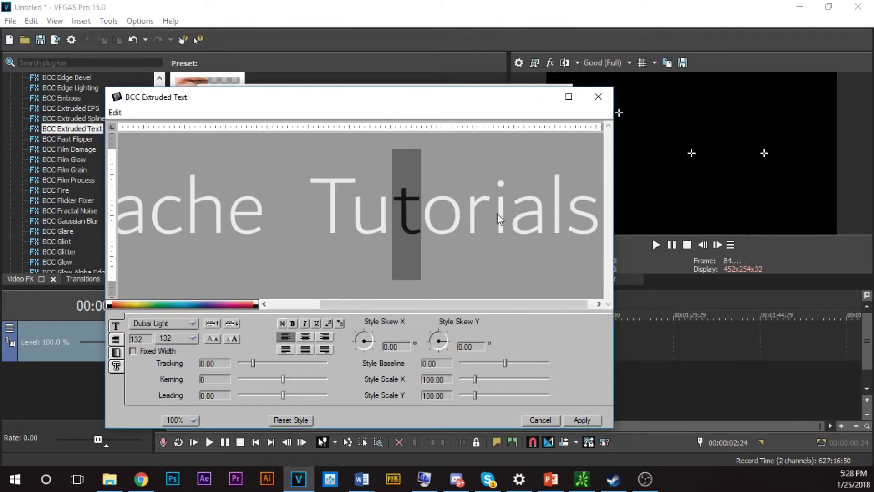
pyautogui.click(498, 213)
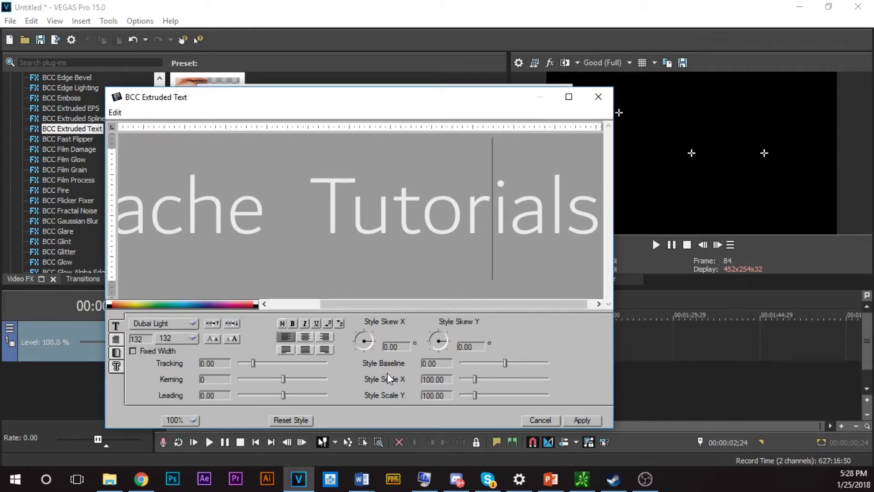
pyautogui.click(577, 421)
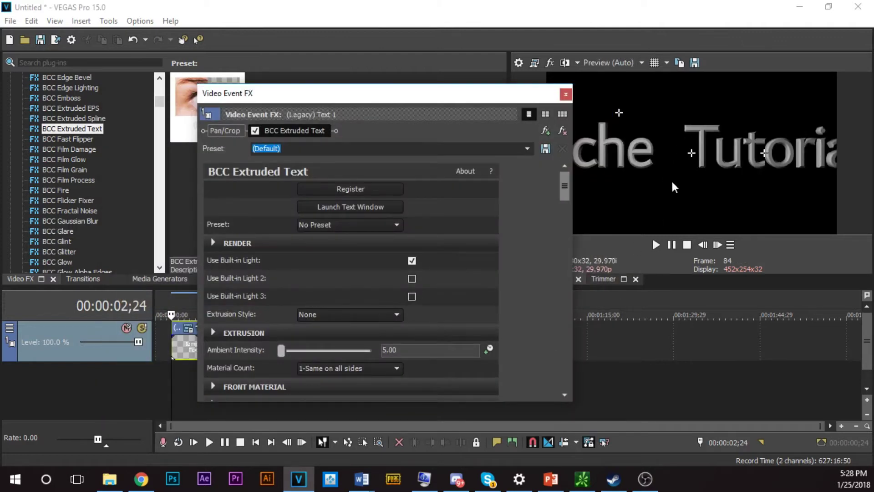
pyautogui.moveTo(444, 93); pyautogui.dragTo(356, 89)
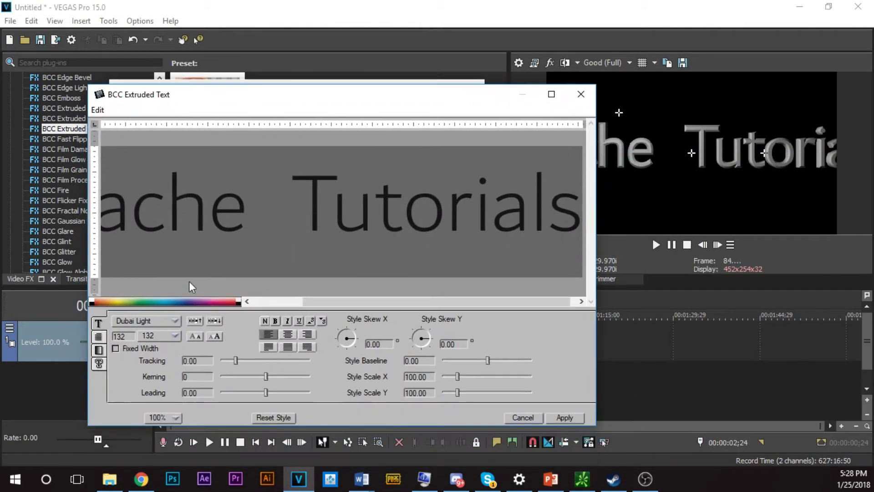
# - Set the size of the whole title to 96 and apply the text to the effect
pyautogui.click(338, 219)
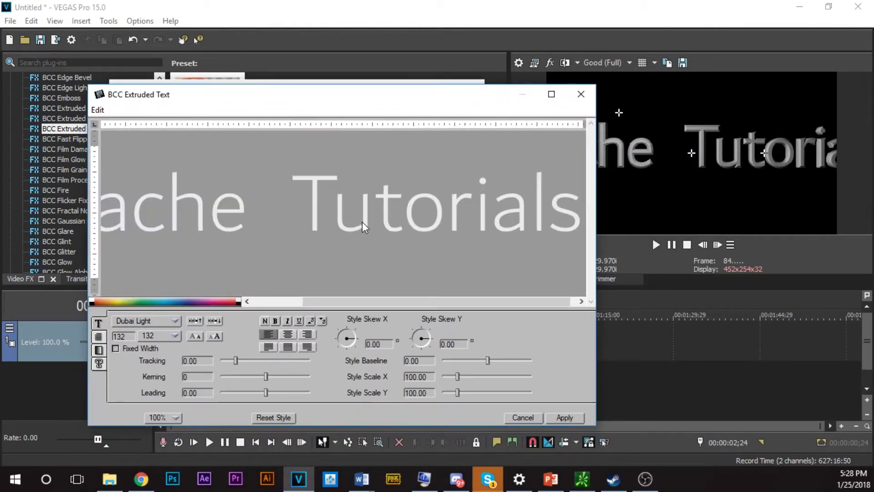
pyautogui.hotkey('ctrl', 'a')
pyautogui.click(158, 334)
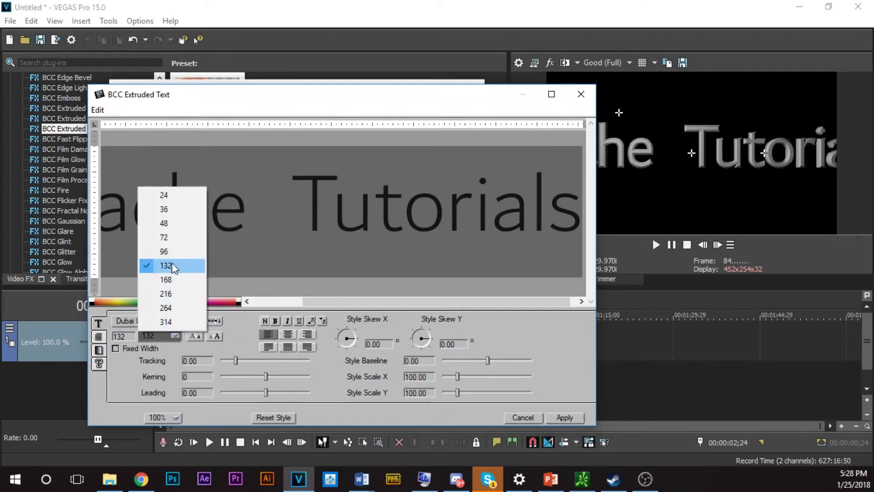
pyautogui.click(164, 251)
pyautogui.click(564, 417)
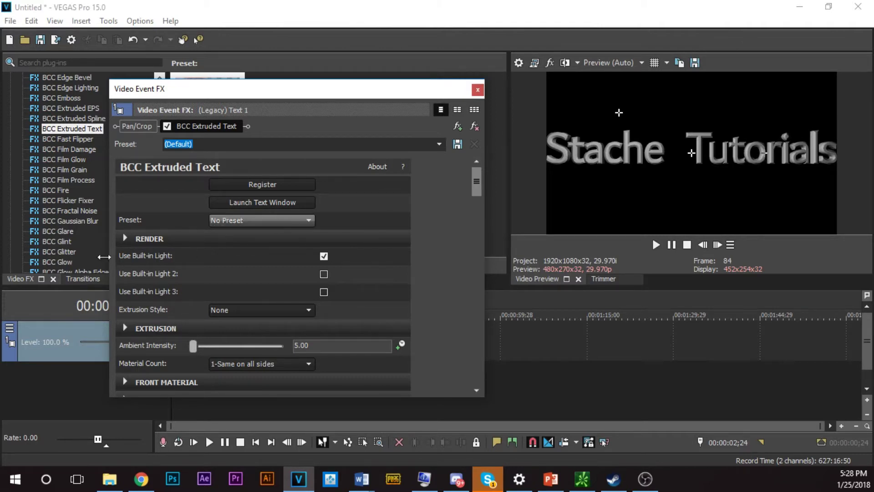
# - Set the Material Count to 2-Front/Back, Bevel/Side and browse the effect's built-in presets without choosing one
pyautogui.scroll(-10, 194, 270)
pyautogui.scroll(10, 218, 262)
pyautogui.scroll(-1, 222, 265)
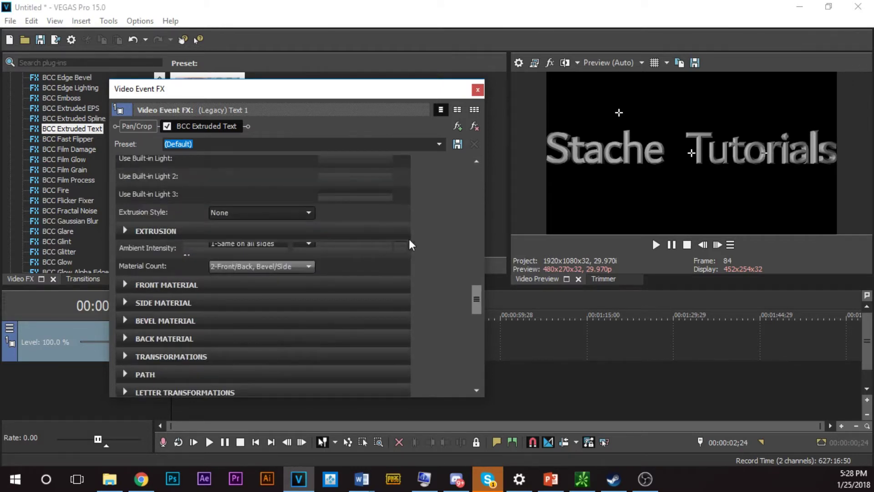
pyautogui.scroll(5, 476, 305)
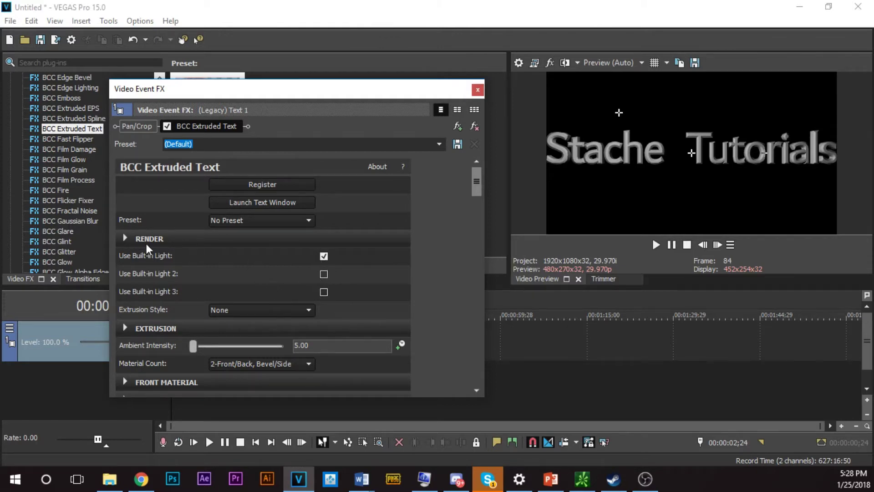
pyautogui.click(244, 219)
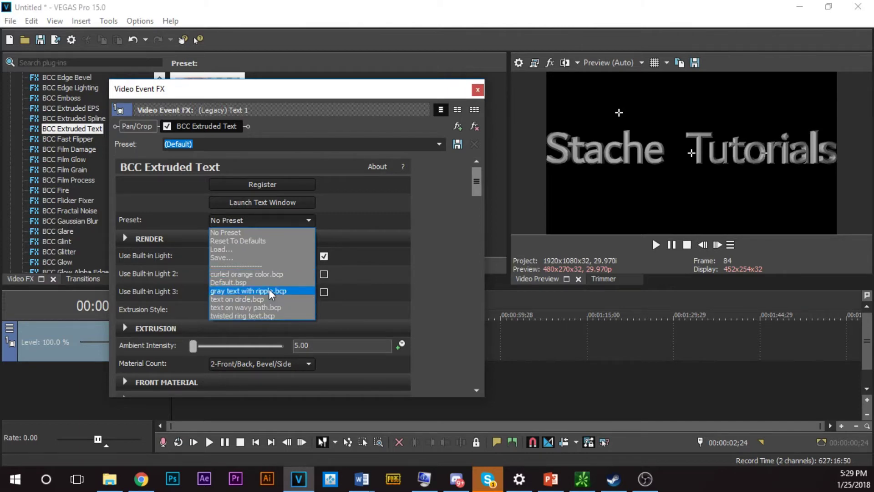
pyautogui.click(474, 179)
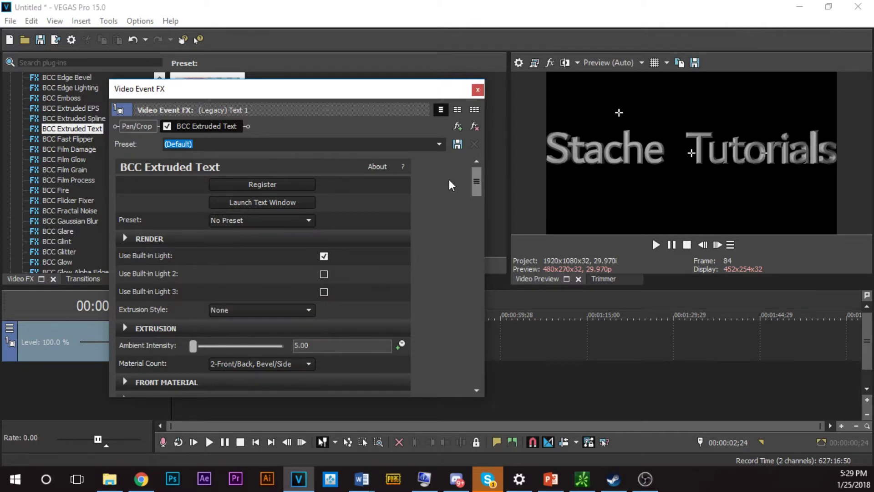
# - In the Render settings, set antialiasing to Draft Mode and raise the polygon count to about 41
pyautogui.click(127, 238)
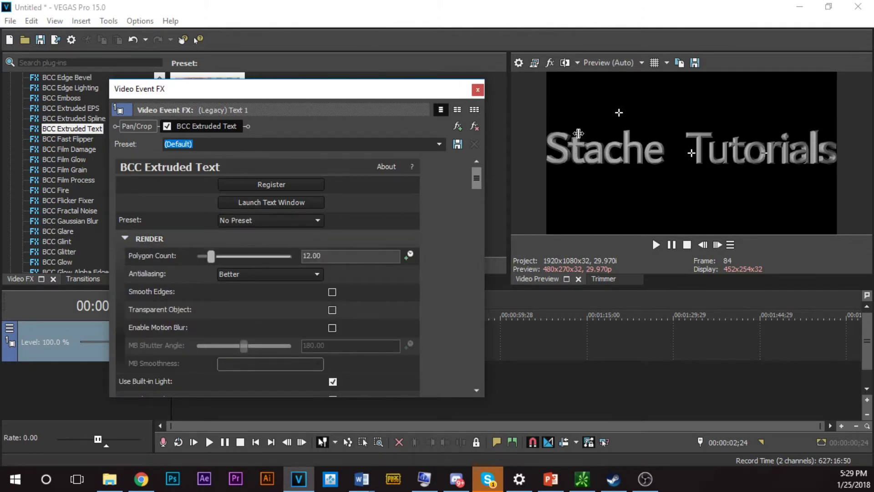
pyautogui.click(260, 276)
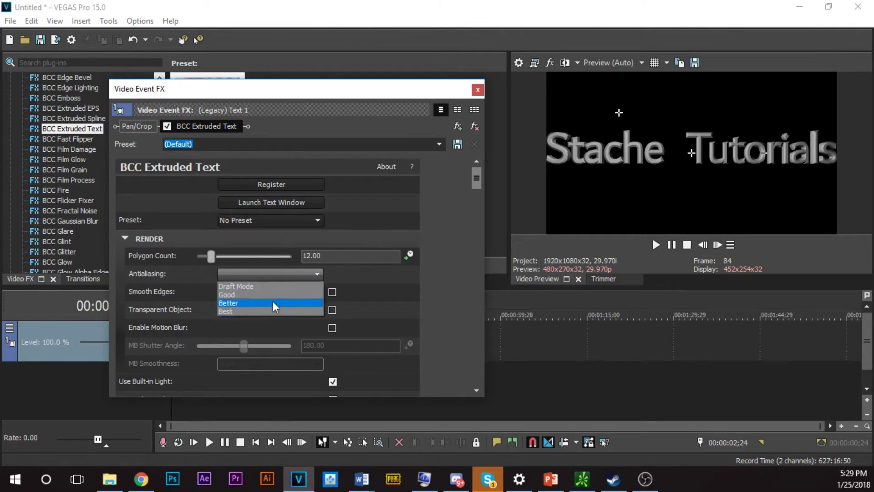
pyautogui.click(246, 286)
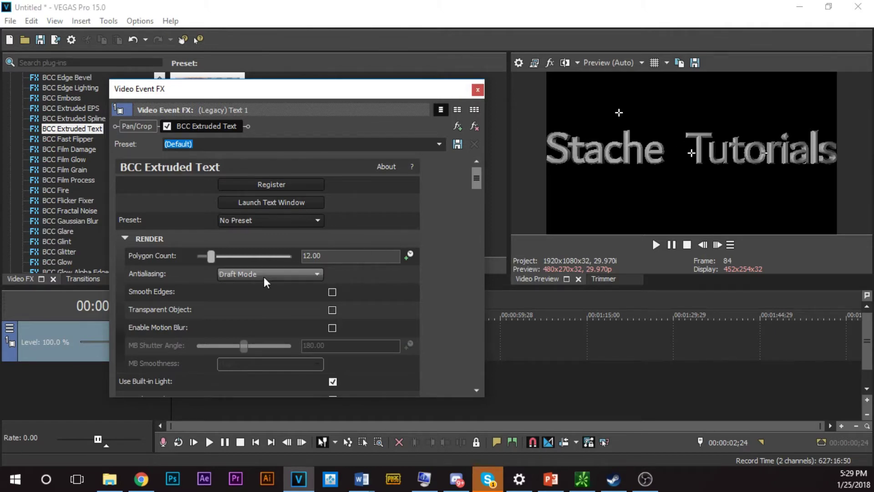
pyautogui.moveTo(212, 254); pyautogui.dragTo(246, 253)
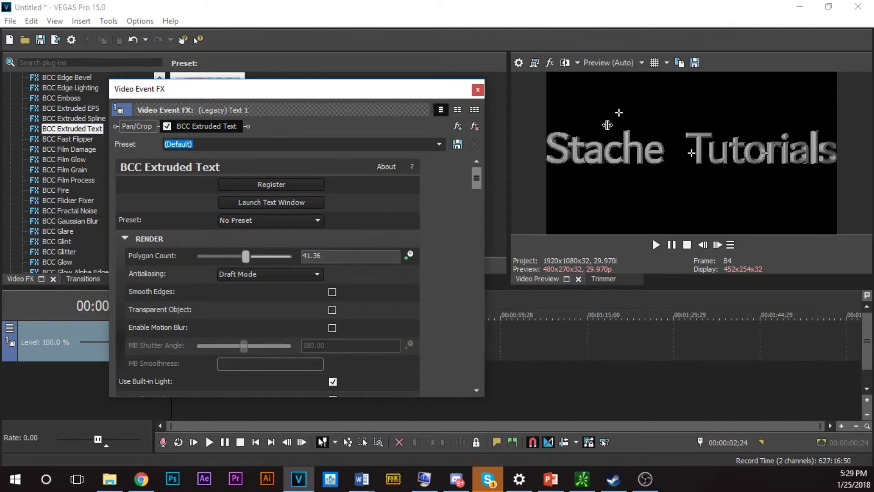
# - Set the render antialiasing to Best and collapse the Render settings
pyautogui.moveTo(477, 177)
pyautogui.mouseDown()
pyautogui.moveTo(462, 403)
pyautogui.moveTo(480, 346)
pyautogui.moveTo(473, 177)
pyautogui.mouseUp()
pyautogui.click(282, 274)
pyautogui.click(253, 307)
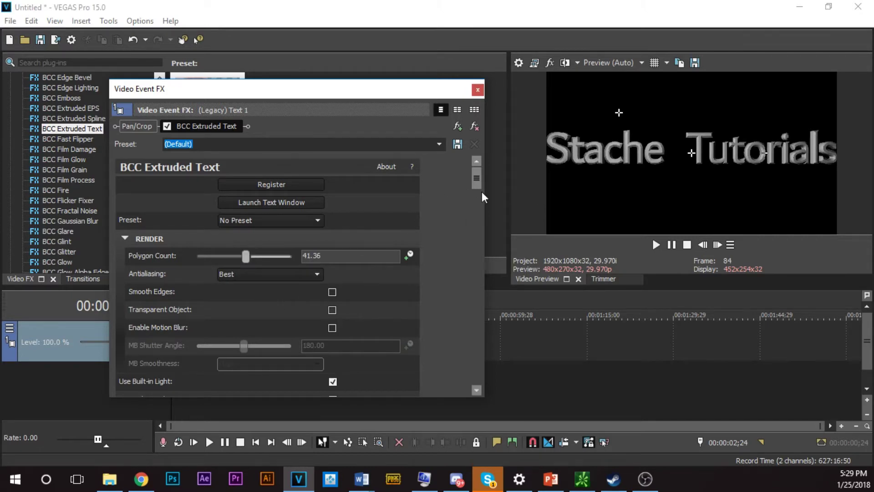
pyautogui.click(124, 238)
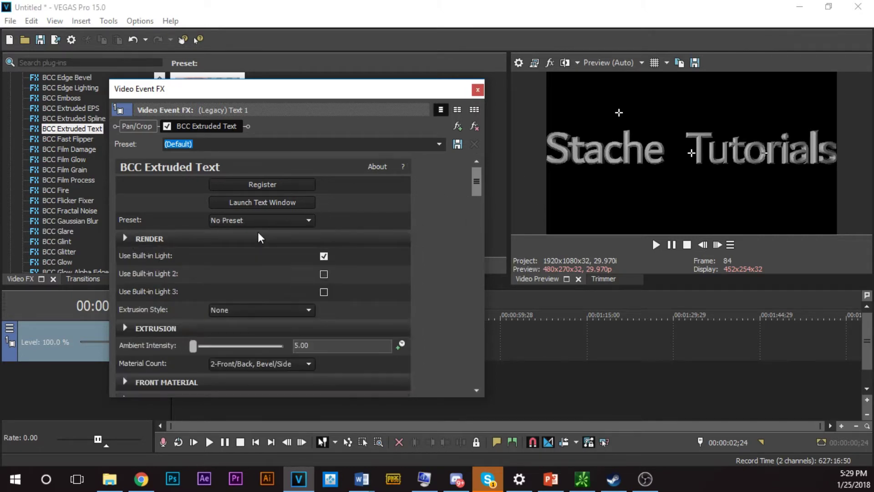
# - Switch the first built-in light off and on again, and move its point onto the title's right end in the preview
pyautogui.click(324, 256)
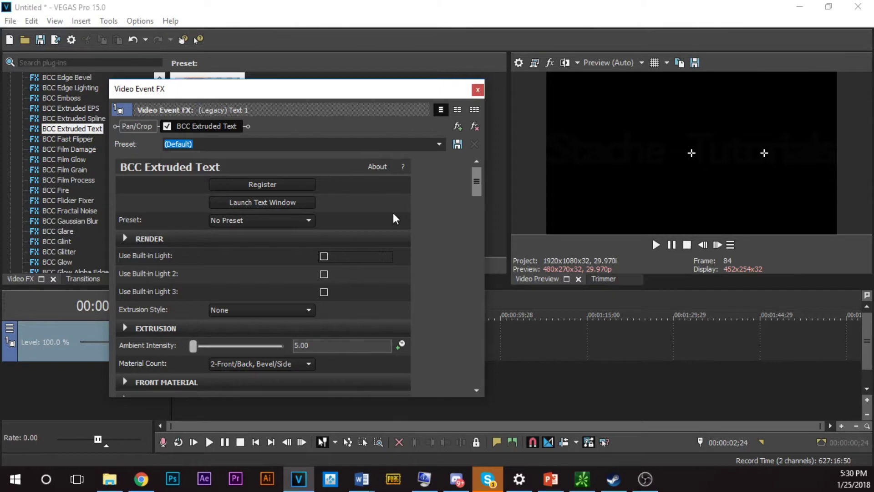
pyautogui.press('space')
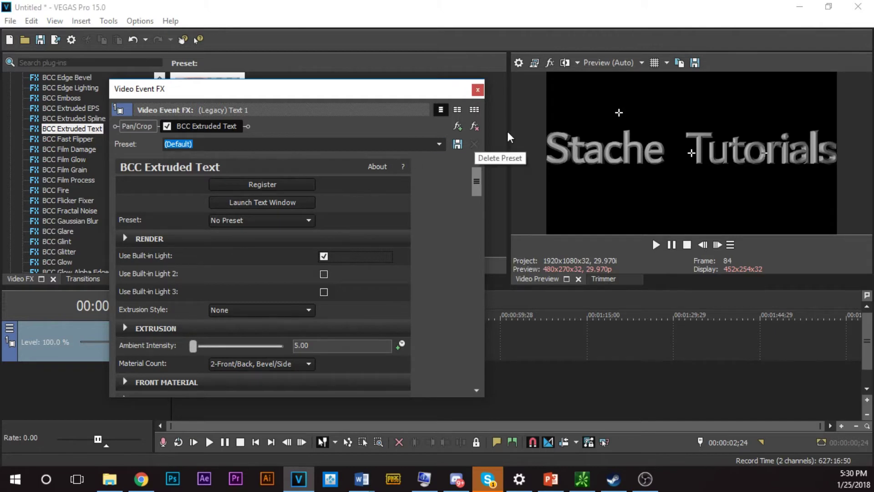
pyautogui.moveTo(618, 112)
pyautogui.mouseDown()
pyautogui.moveTo(698, 154)
pyautogui.moveTo(788, 153)
pyautogui.mouseUp()
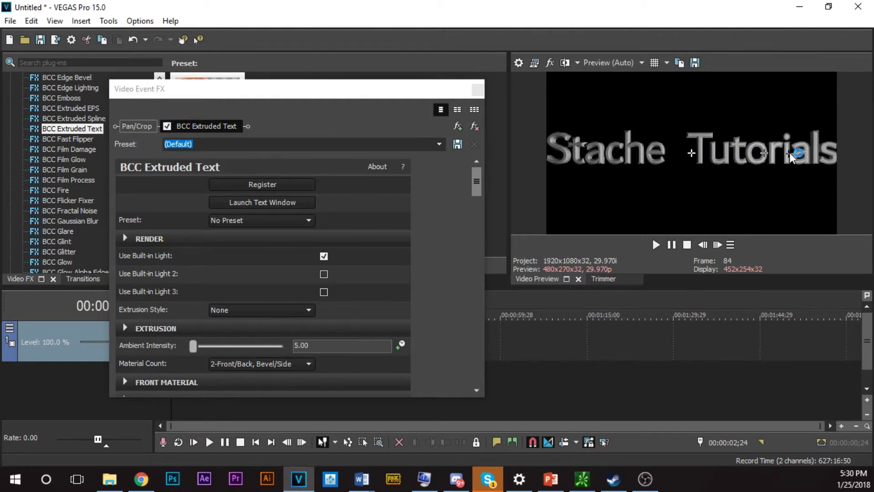
pyautogui.moveTo(779, 160)
pyautogui.mouseDown()
pyautogui.moveTo(831, 147)
pyautogui.moveTo(821, 143)
pyautogui.mouseUp()
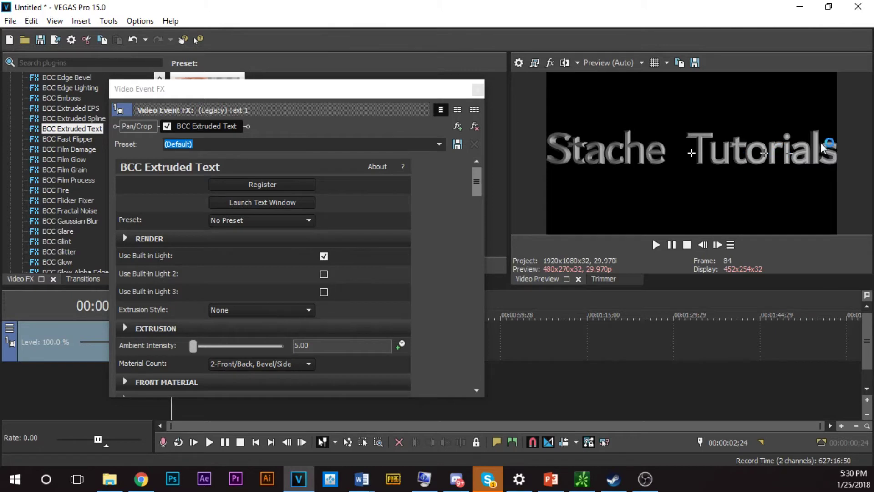
# - Move the control point on the word "Tutorials" past the title's centre to the upper edge of "Stache" in the preview
pyautogui.moveTo(736, 157)
pyautogui.mouseDown()
pyautogui.moveTo(553, 148)
pyautogui.moveTo(632, 157)
pyautogui.moveTo(822, 139)
pyautogui.moveTo(755, 160)
pyautogui.moveTo(635, 155)
pyautogui.mouseUp()
pyautogui.moveTo(671, 151); pyautogui.dragTo(681, 153)
pyautogui.rightClick(675, 146)
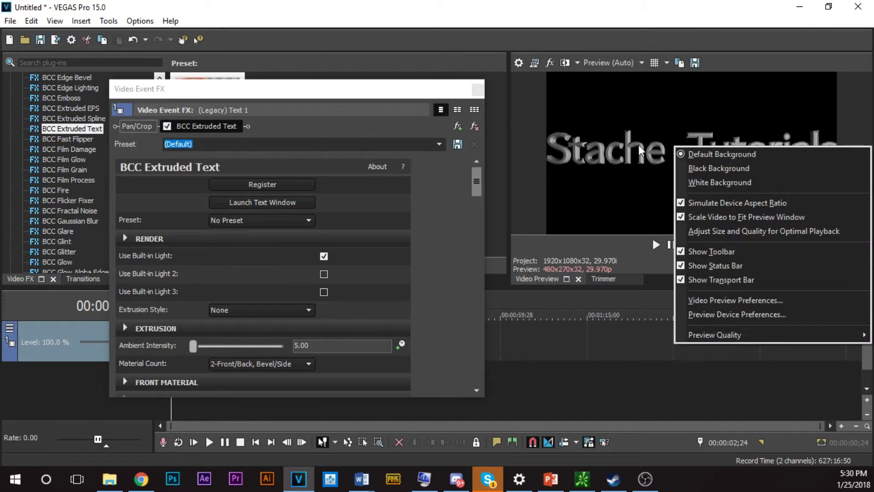
pyautogui.click(510, 156)
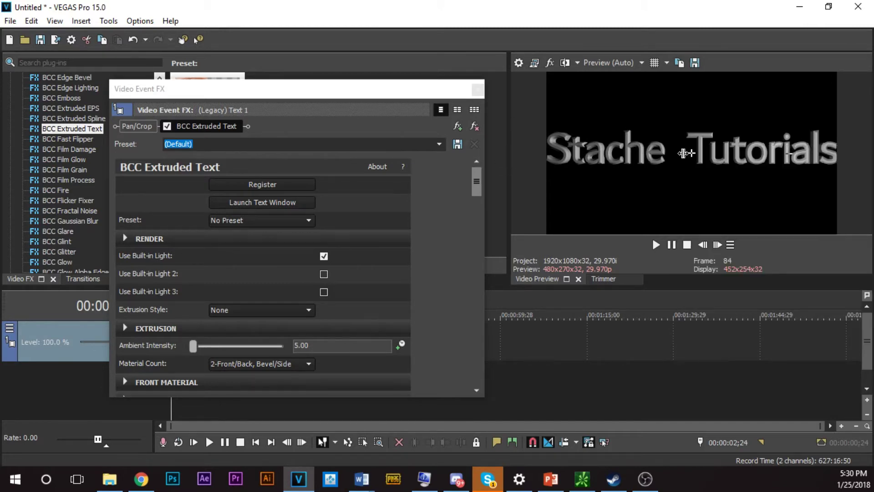
pyautogui.click(239, 257)
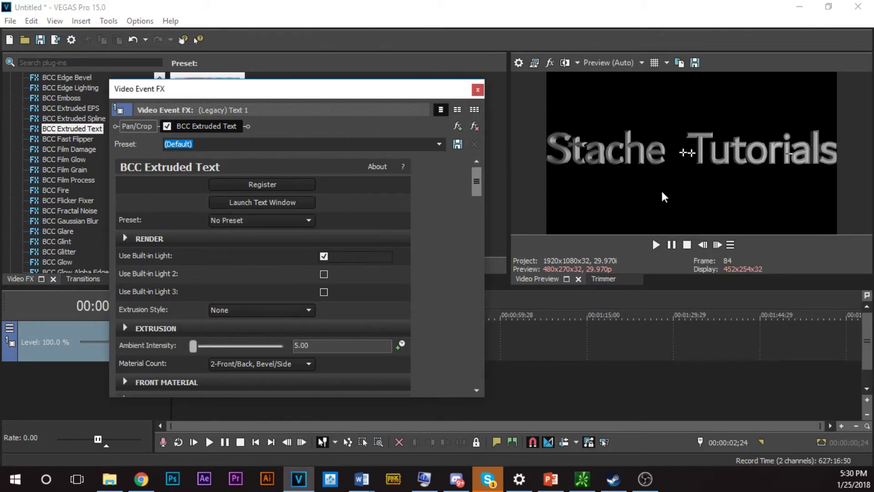
pyautogui.click(686, 153)
pyautogui.moveTo(605, 151); pyautogui.dragTo(594, 149)
pyautogui.moveTo(693, 155)
pyautogui.mouseDown()
pyautogui.moveTo(619, 151)
pyautogui.moveTo(683, 156)
pyautogui.mouseUp()
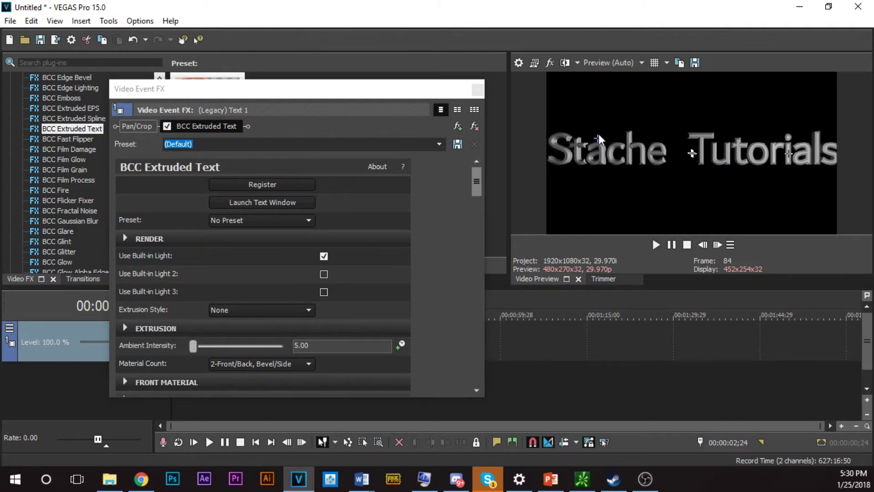
pyautogui.click(268, 260)
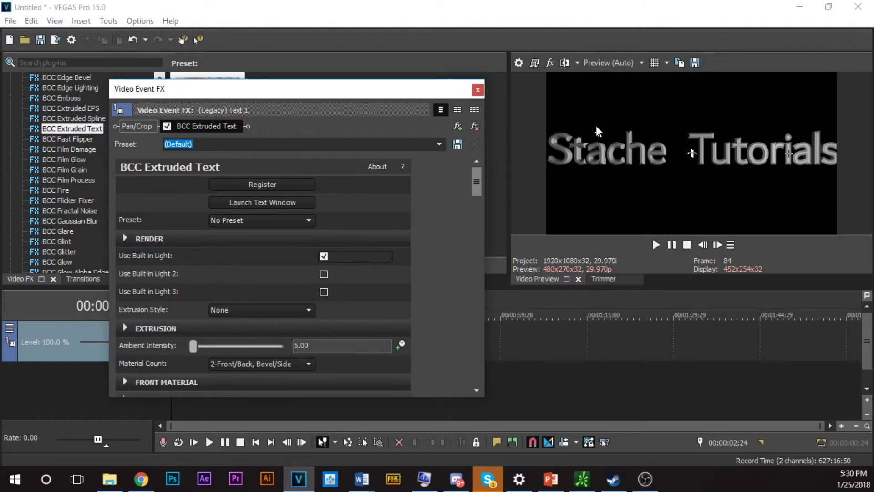
# - Enable Built-in Light 2 and reposition the effect's settings window beside the preview
pyautogui.click(324, 275)
pyautogui.moveTo(348, 88); pyautogui.dragTo(384, 70)
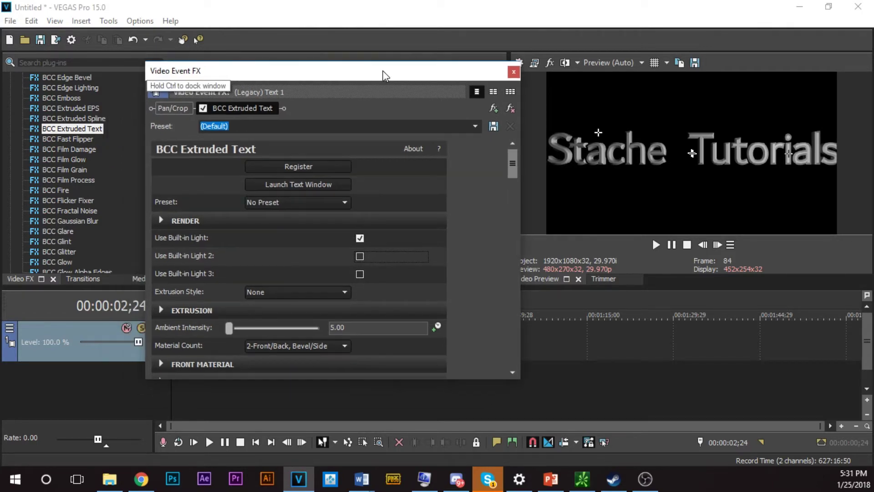
pyautogui.click(361, 256)
pyautogui.moveTo(360, 76); pyautogui.dragTo(347, 88)
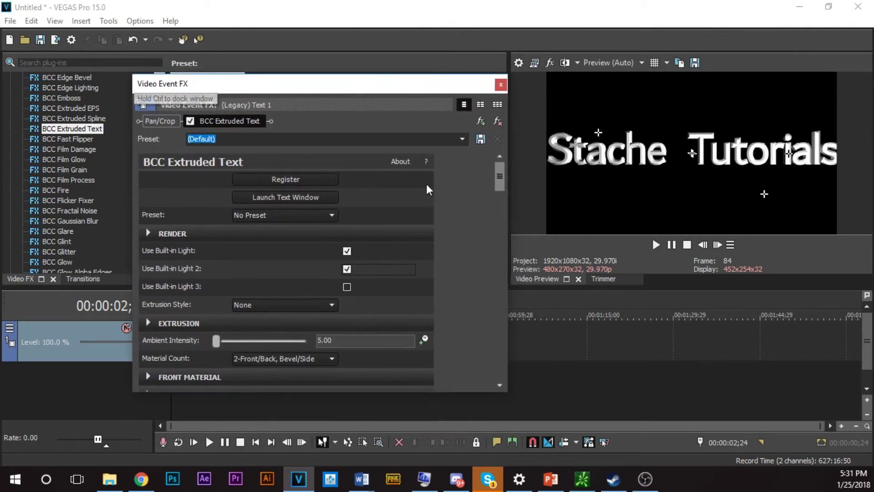
# - Rearrange the preview's control points, placing the first light above the title's right end, and turn Built-in Light 2 off
pyautogui.click(791, 182)
pyautogui.moveTo(806, 148); pyautogui.dragTo(760, 178)
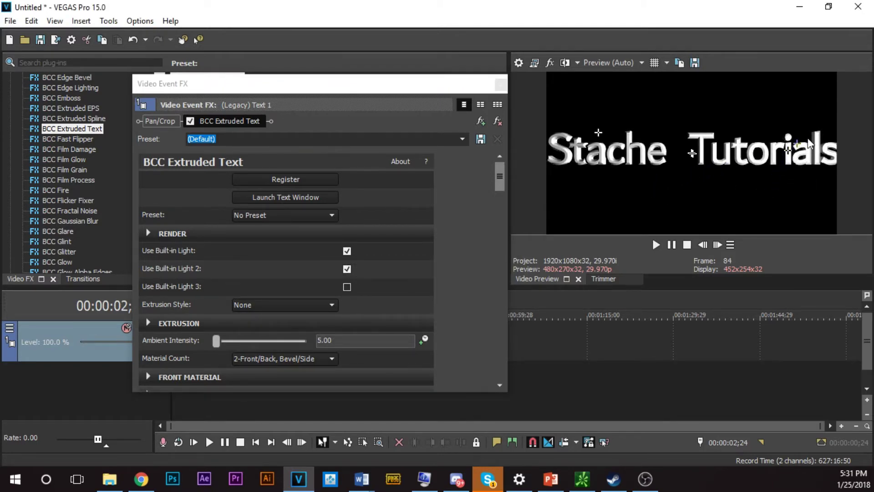
pyautogui.moveTo(599, 133); pyautogui.dragTo(671, 106)
pyautogui.moveTo(601, 135); pyautogui.dragTo(705, 167)
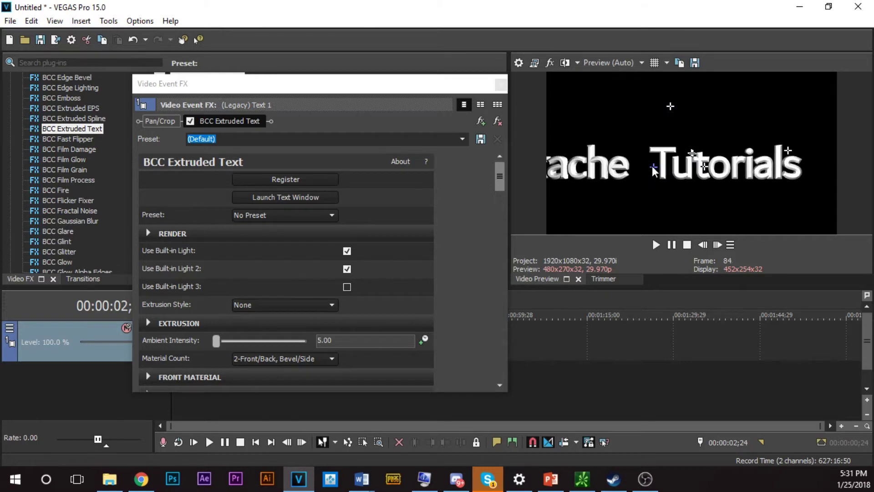
pyautogui.moveTo(671, 106)
pyautogui.mouseDown()
pyautogui.moveTo(585, 122)
pyautogui.moveTo(615, 133)
pyautogui.mouseUp()
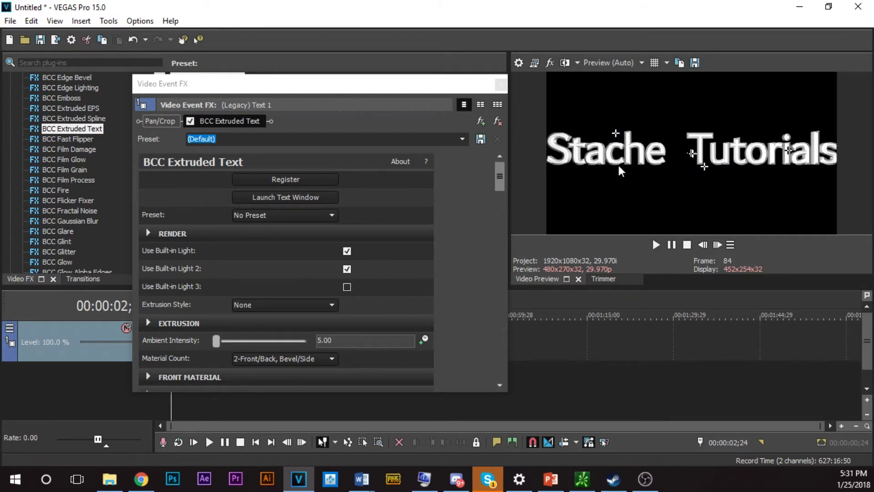
pyautogui.moveTo(789, 150); pyautogui.dragTo(830, 117)
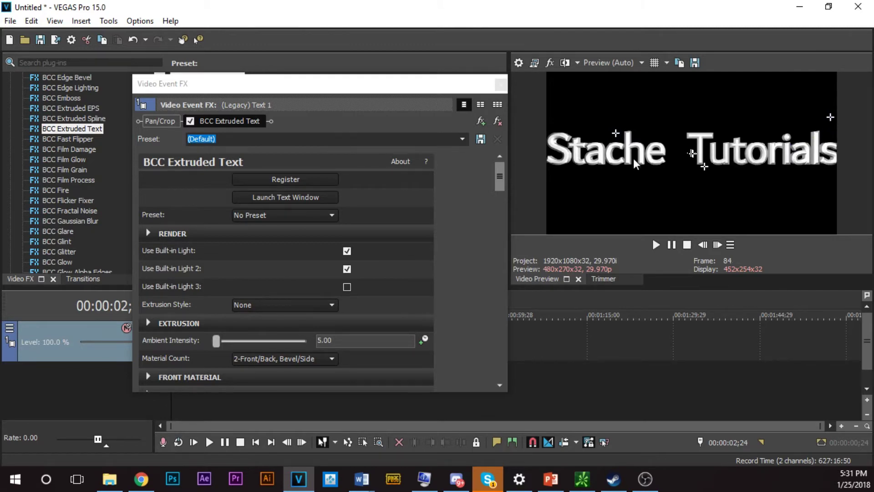
pyautogui.click(347, 269)
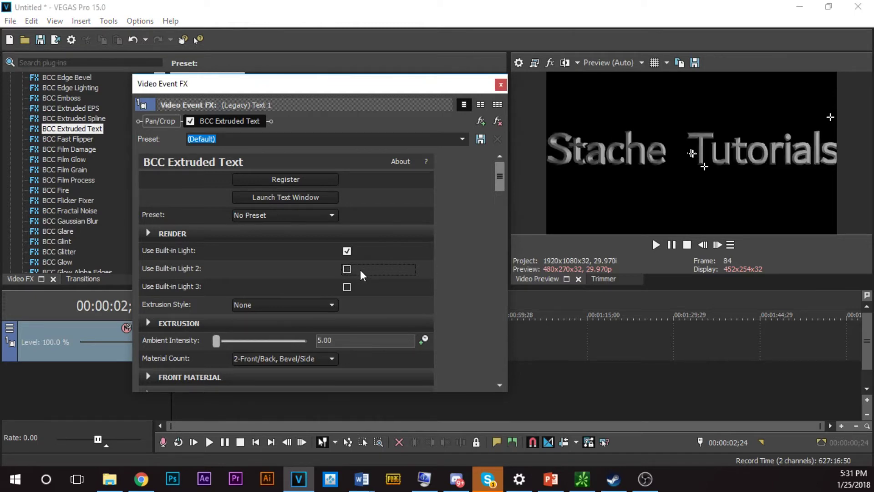
# - Browse the available Extrusion Style presets for the title, from the color styles down to the wood styles
pyautogui.moveTo(499, 177); pyautogui.dragTo(499, 193)
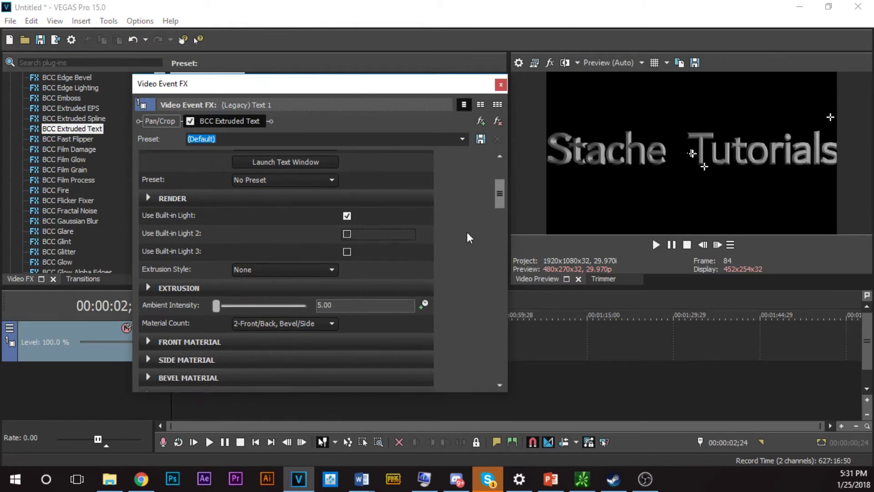
pyautogui.click(302, 270)
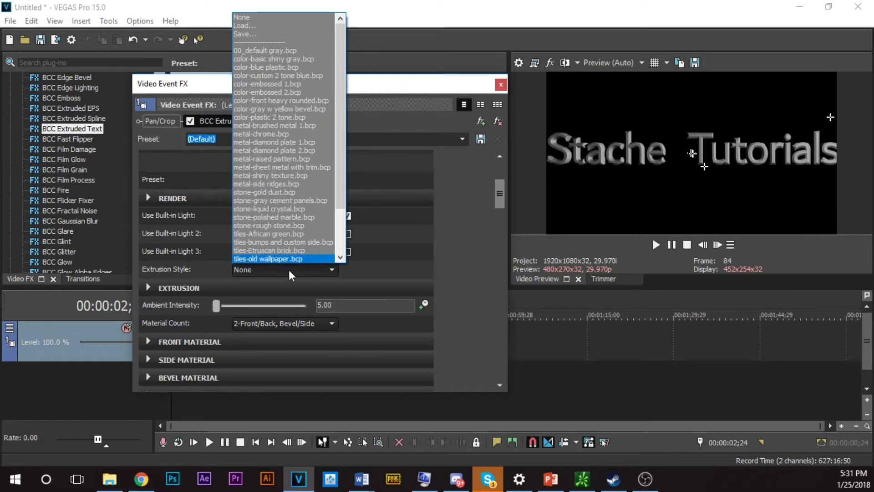
pyautogui.click(274, 273)
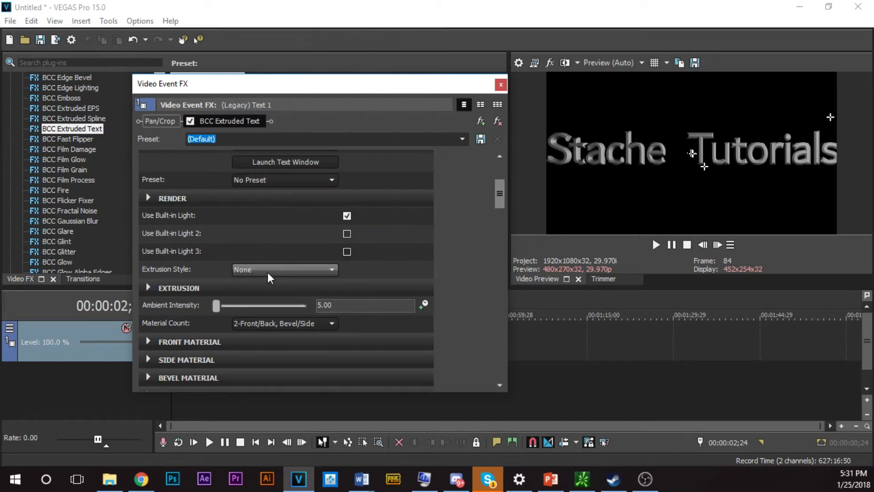
pyautogui.click(267, 272)
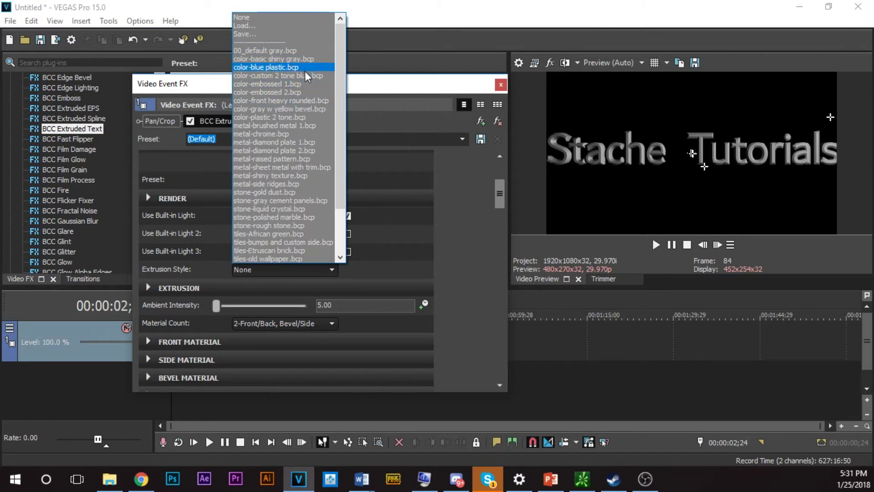
pyautogui.scroll(-2, 296, 184)
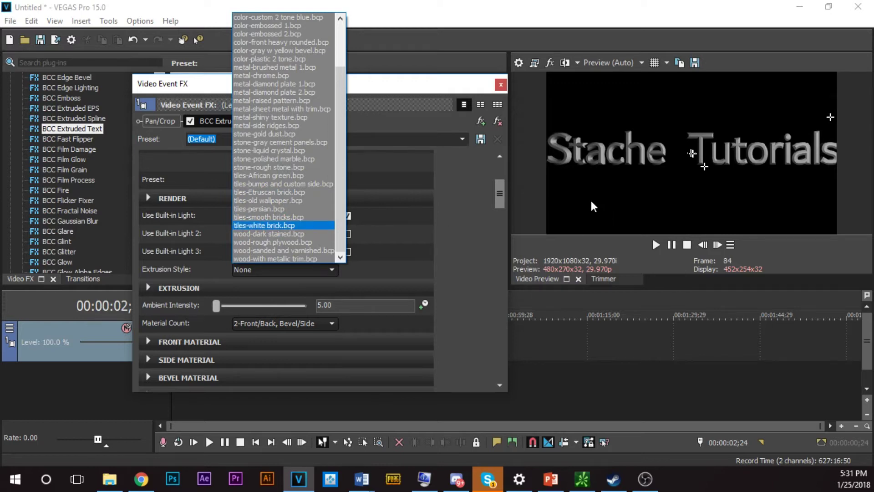
pyautogui.scroll(2, 307, 133)
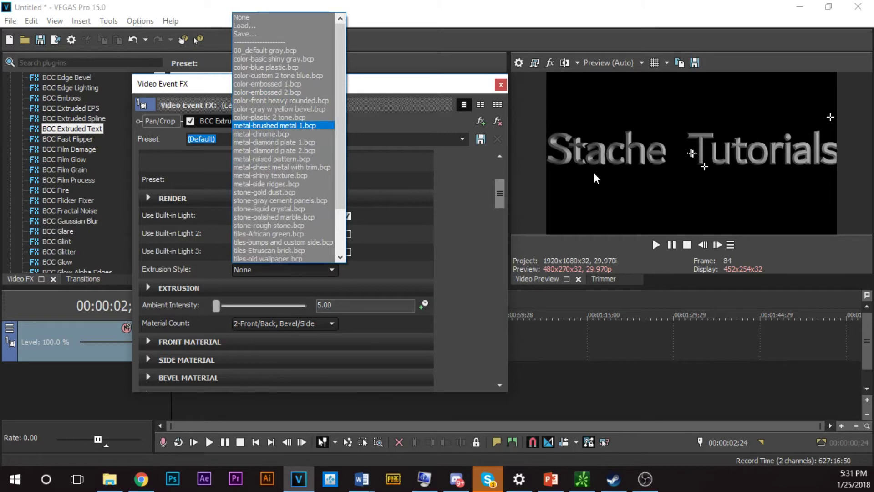
pyautogui.click(452, 259)
# - Try a deep extrusion of about 27 on the title and settle the extrusion depth at 3.81
pyautogui.scroll(-3, 412, 236)
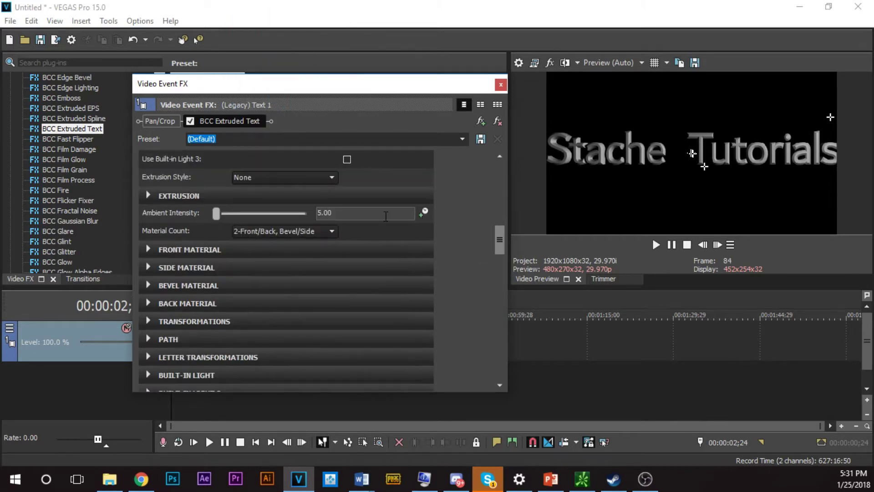
pyautogui.click(146, 196)
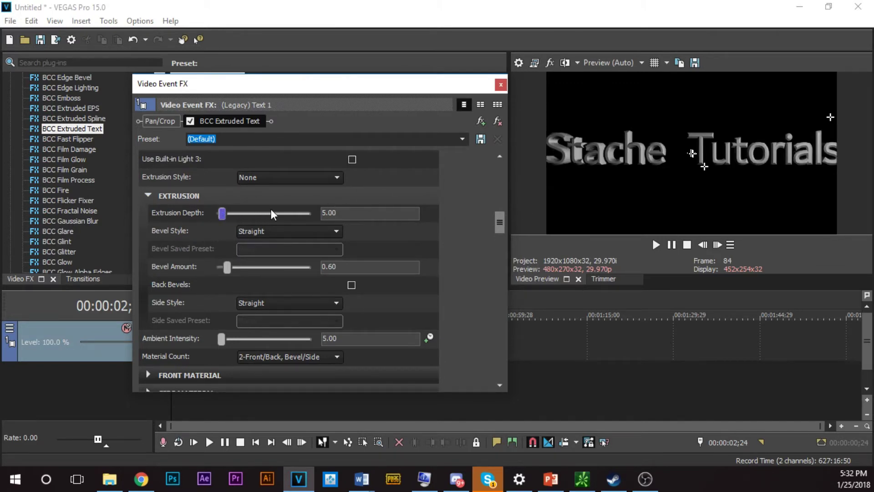
pyautogui.click(252, 214)
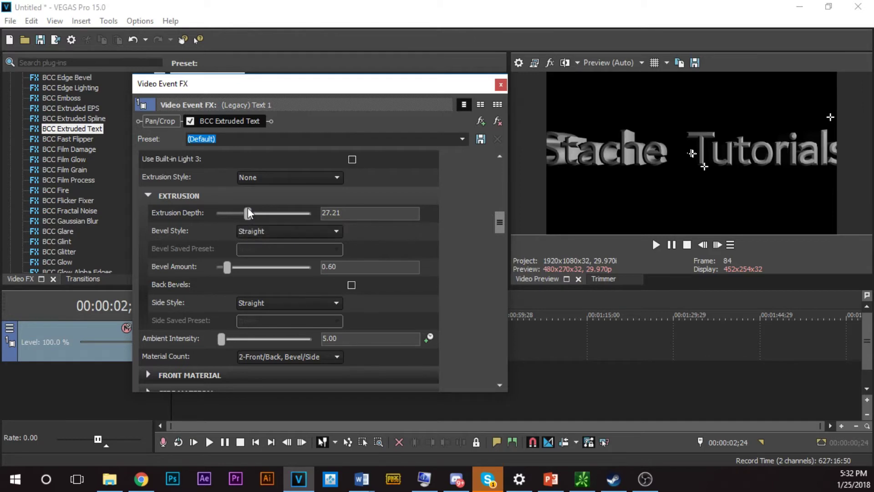
pyautogui.click(221, 211)
pyautogui.moveTo(222, 212)
pyautogui.mouseDown()
pyautogui.moveTo(230, 209)
pyautogui.moveTo(221, 214)
pyautogui.mouseUp()
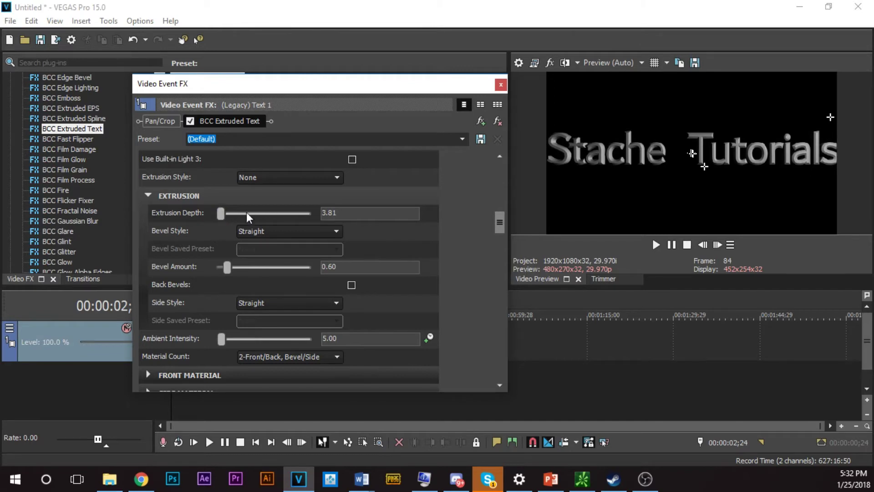
pyautogui.click(148, 195)
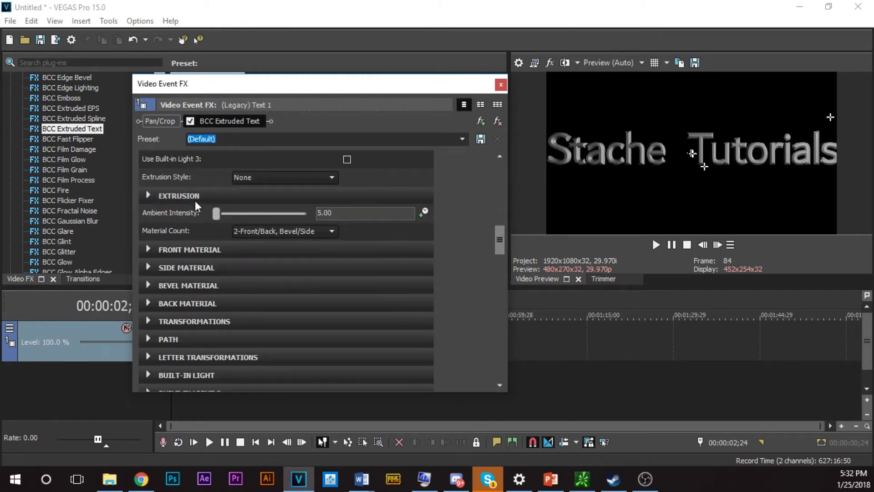
# - Try the title's ambient intensity at 100 and settle it at 13.61
pyautogui.moveTo(218, 212)
pyautogui.mouseDown()
pyautogui.moveTo(254, 212)
pyautogui.moveTo(221, 212)
pyautogui.mouseUp()
pyautogui.click(303, 213)
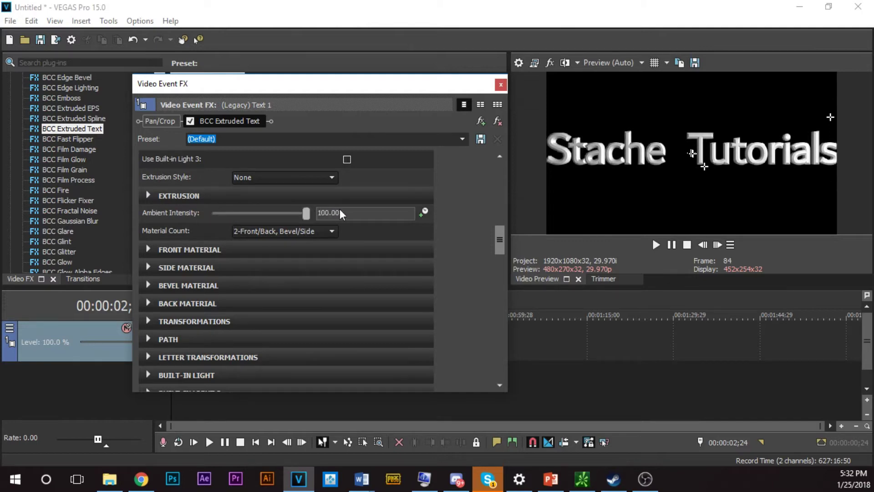
pyautogui.click(233, 213)
pyautogui.click(302, 213)
pyautogui.moveTo(289, 213); pyautogui.dragTo(228, 214)
# - Set the material count to 1-Same on all sides and check the Front Material settings
pyautogui.click(282, 234)
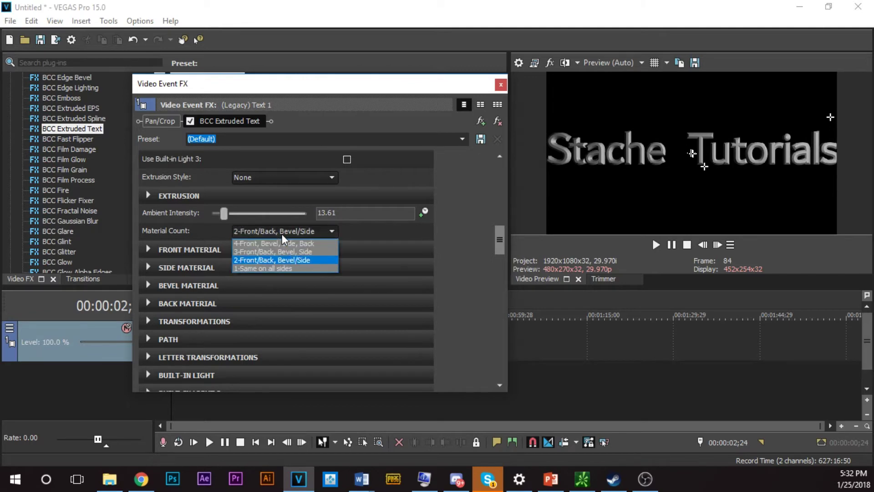
pyautogui.click(282, 234)
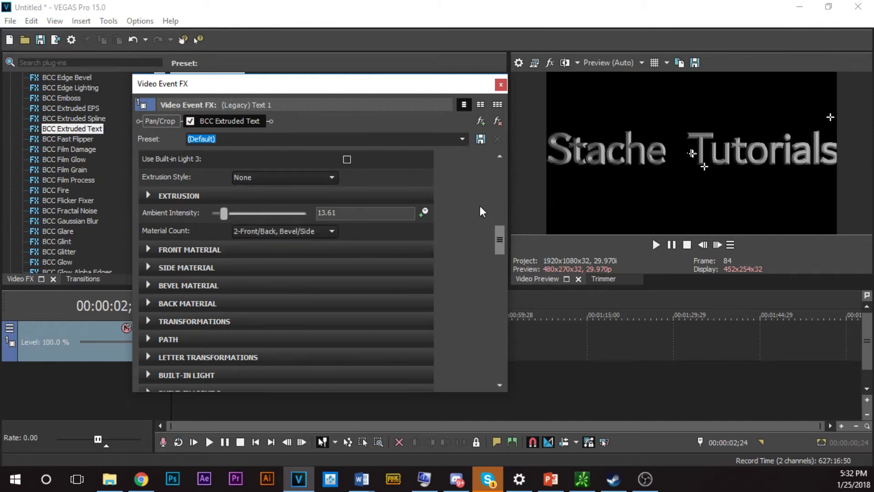
pyautogui.click(267, 231)
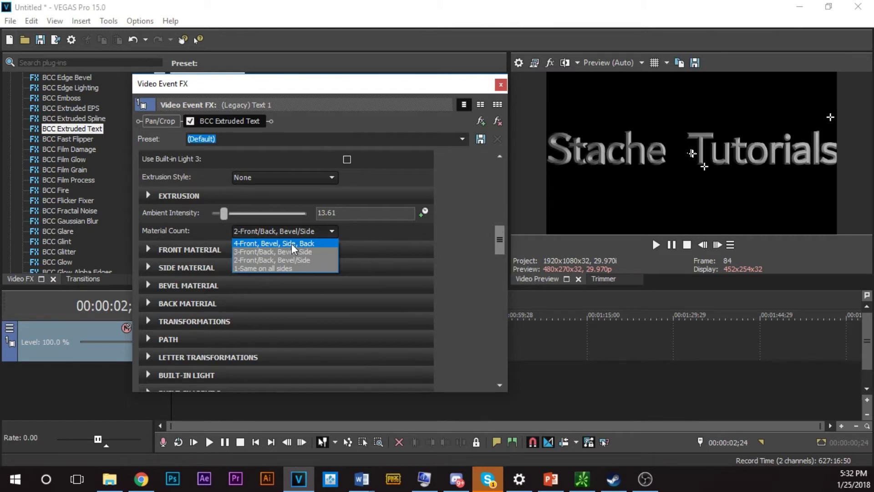
pyautogui.click(255, 268)
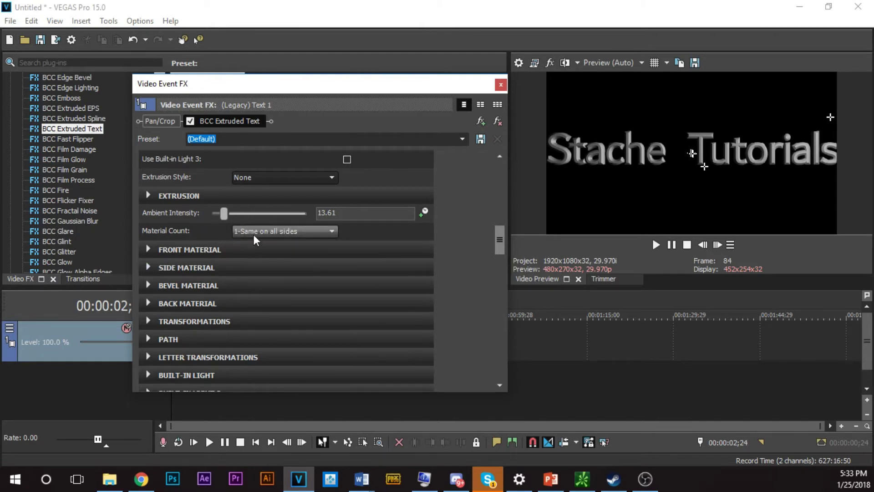
pyautogui.click(148, 249)
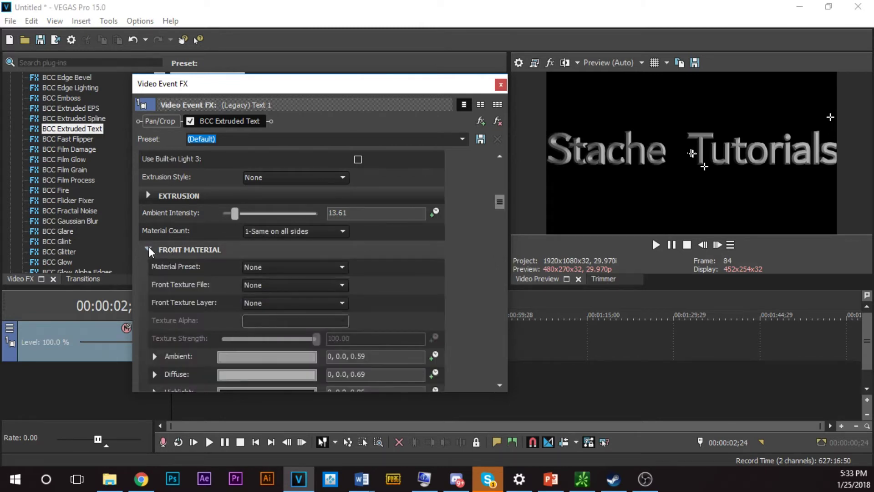
pyautogui.click(148, 249)
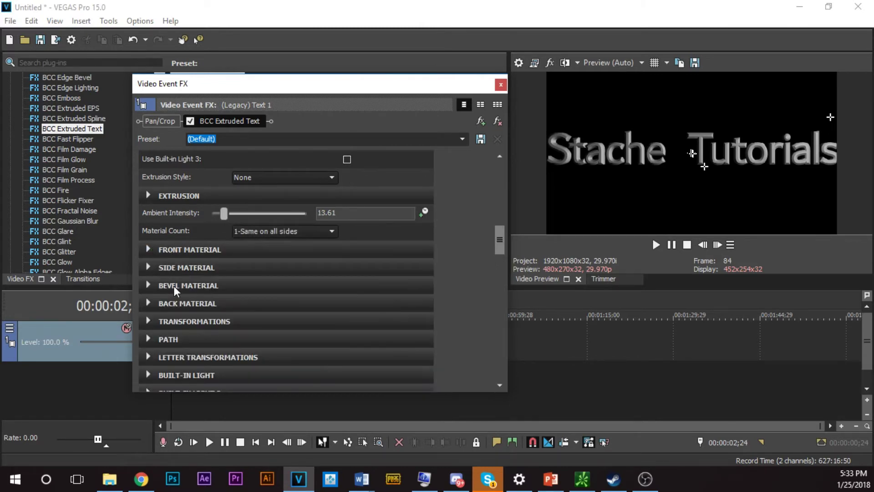
# - Switch the material count to 4-Front, Bevel, Side, Back and return it to 1-Same on all sides
pyautogui.click(280, 231)
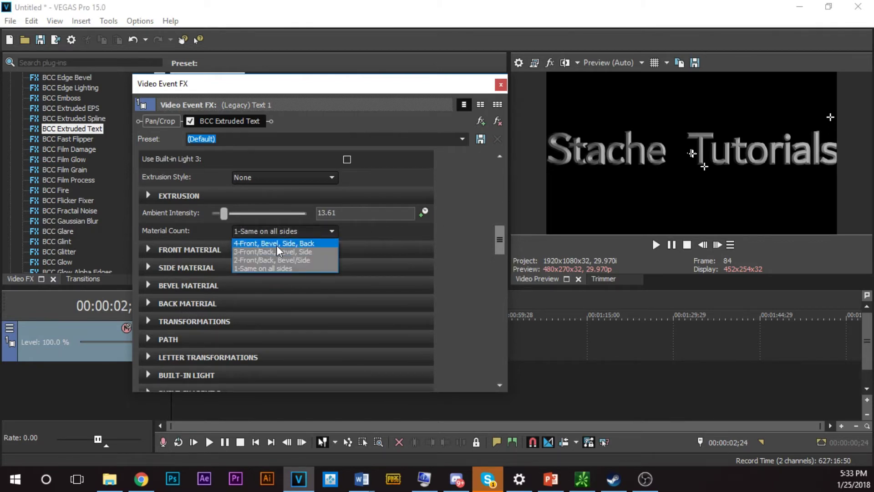
pyautogui.click(277, 245)
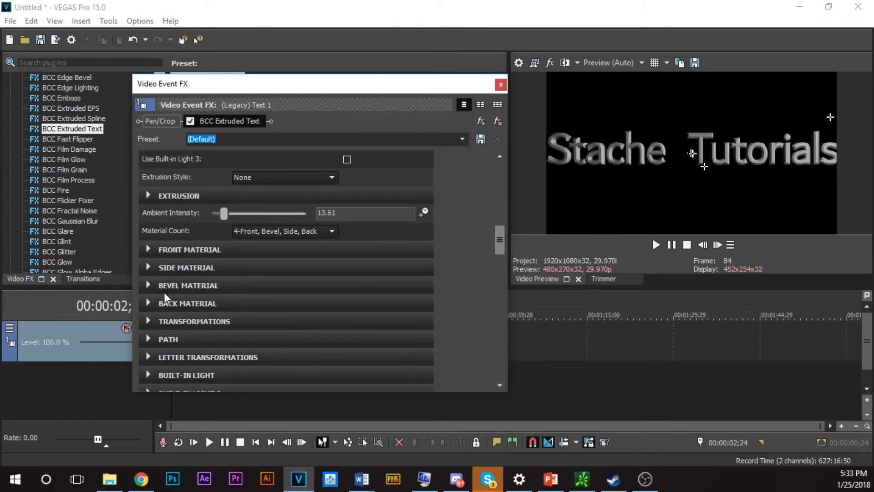
pyautogui.click(253, 233)
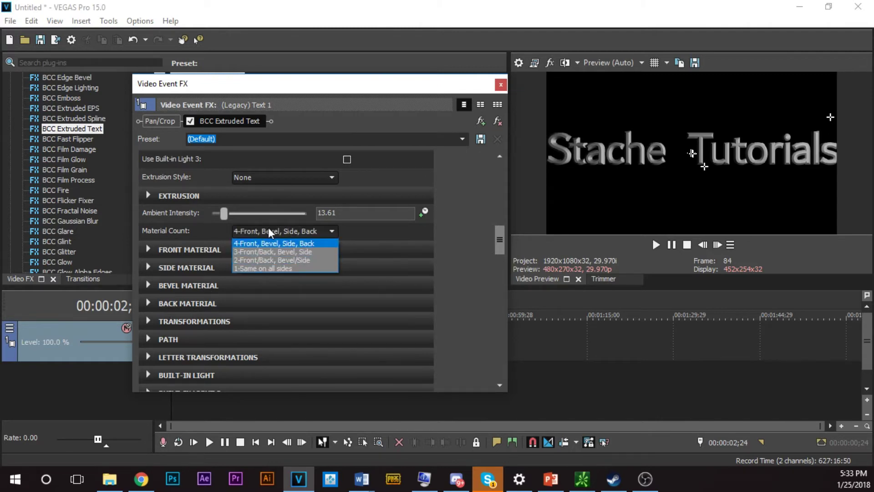
pyautogui.click(269, 227)
pyautogui.click(269, 228)
pyautogui.click(260, 268)
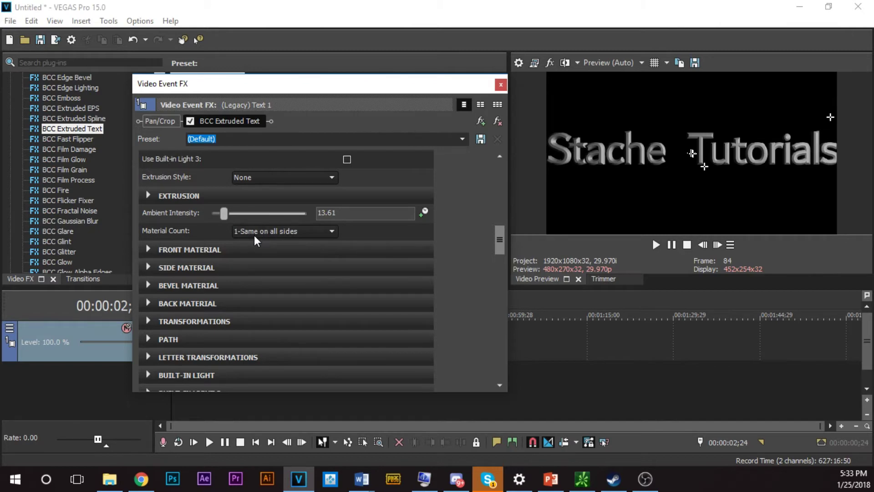
# - Expand the Front Material settings and browse the available material presets and front texture files
pyautogui.click(146, 247)
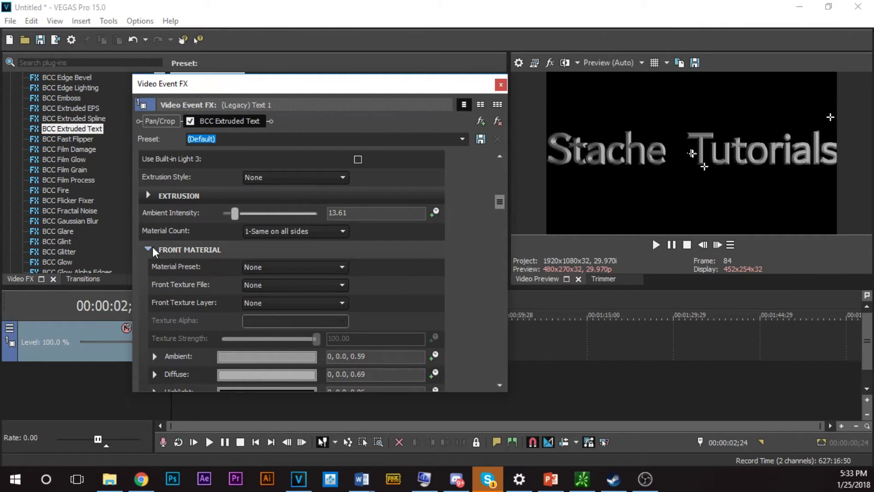
pyautogui.scroll(-3, 450, 240)
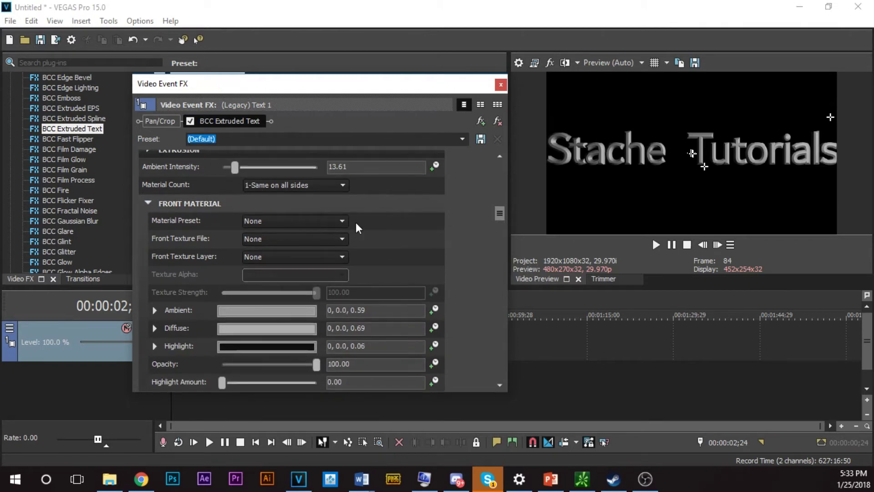
pyautogui.click(273, 221)
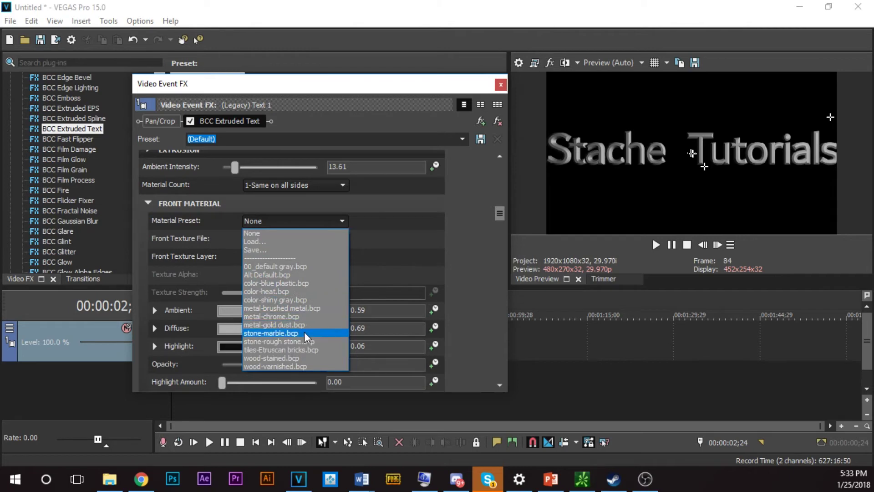
pyautogui.click(474, 252)
pyautogui.click(301, 239)
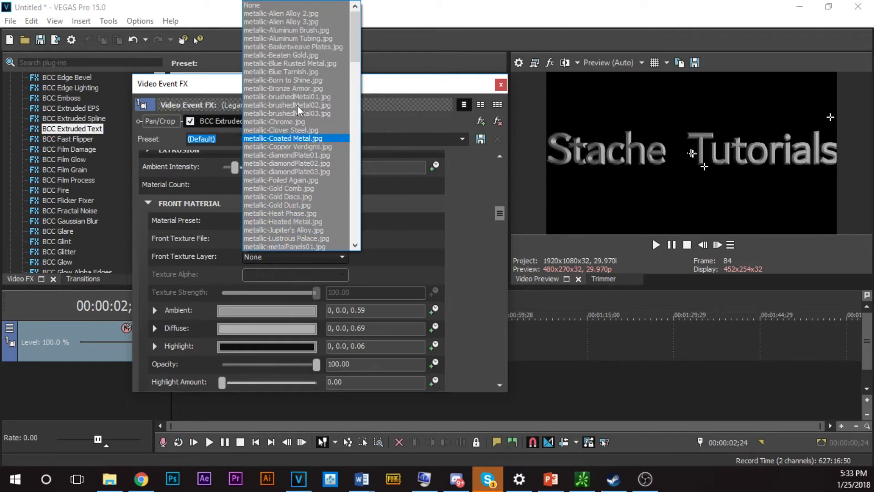
pyautogui.scroll(-12, 283, 179)
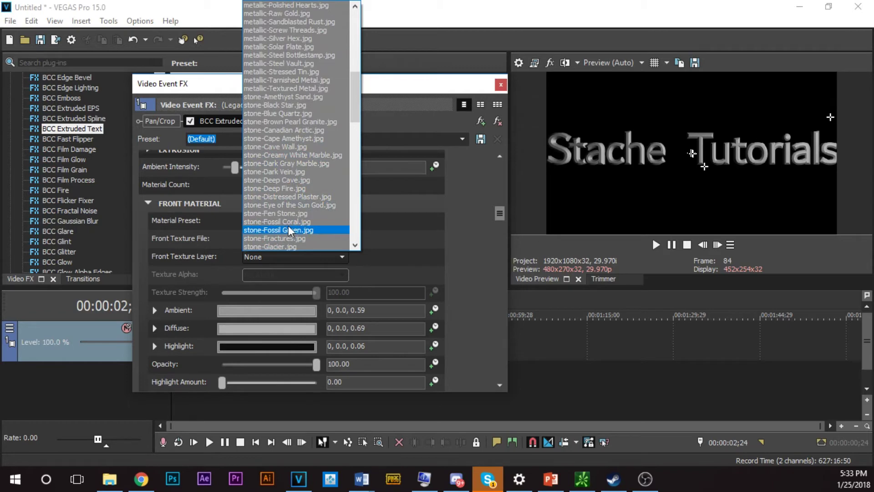
pyautogui.click(472, 262)
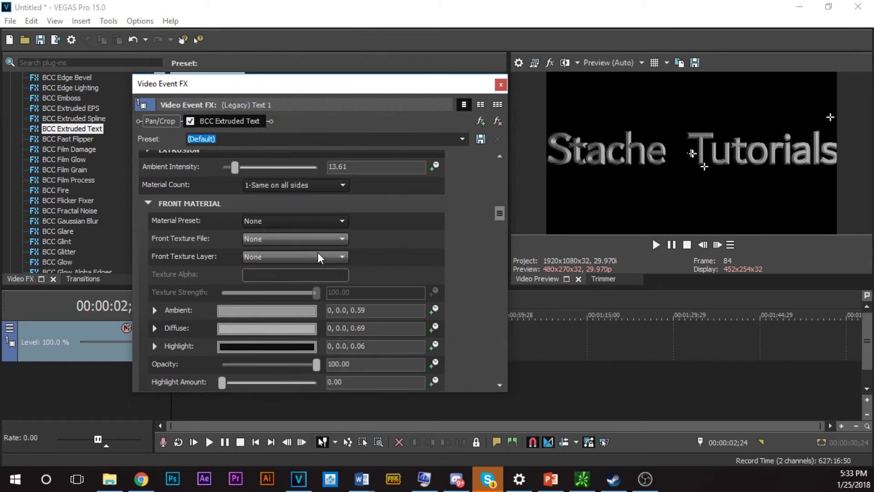
# - Change the front material's ambient color to bright red (0, 1.0, 0.98) and check its expanded color controls
pyautogui.scroll(-1, 428, 258)
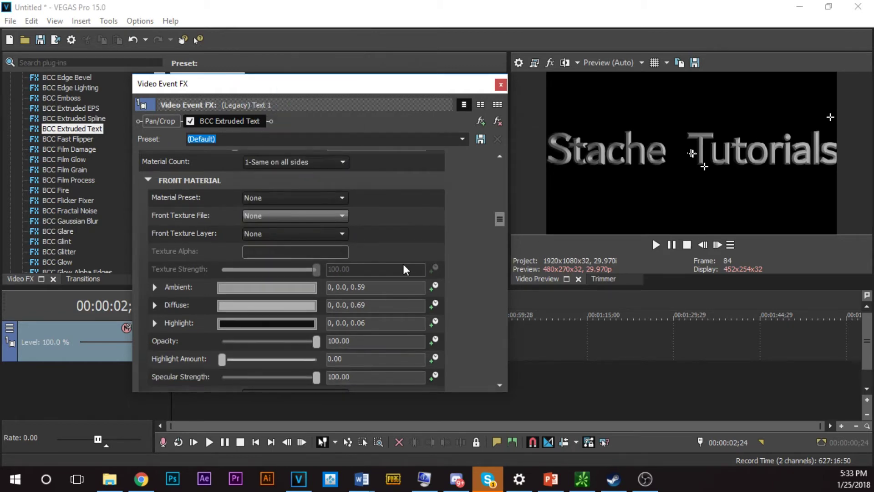
pyautogui.click(288, 288)
pyautogui.moveTo(273, 338); pyautogui.dragTo(289, 318)
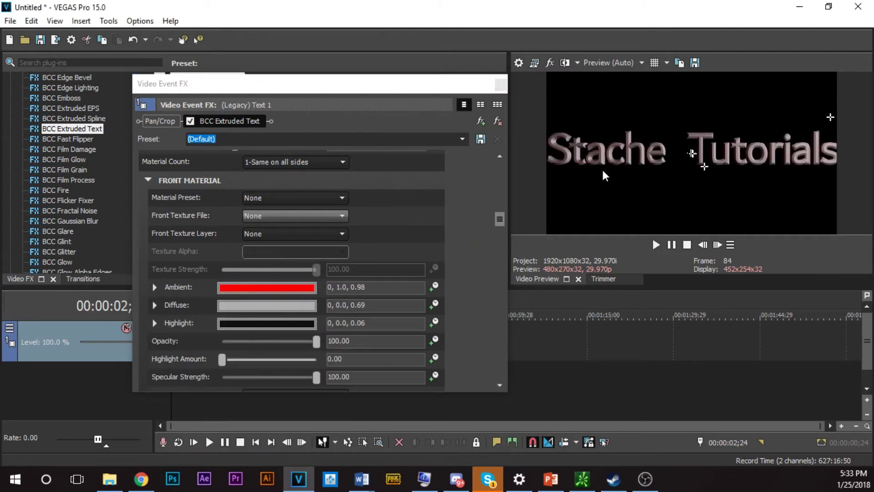
pyautogui.click(154, 289)
pyautogui.click(155, 287)
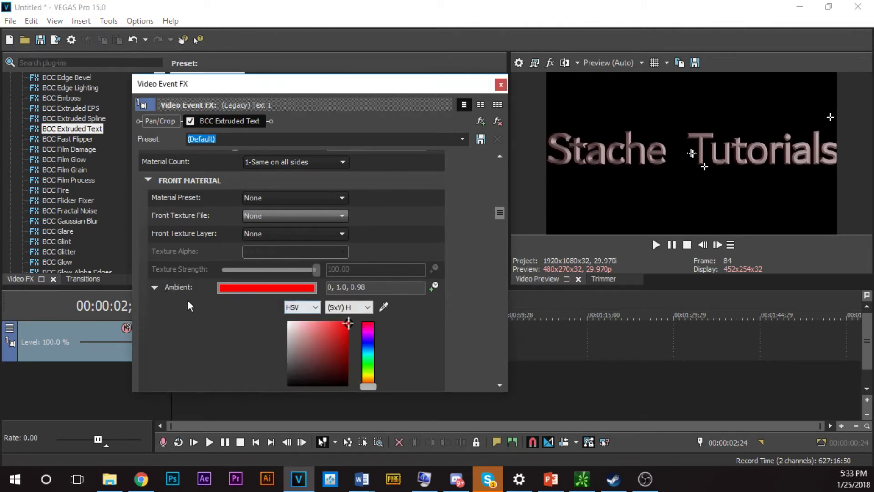
pyautogui.click(155, 287)
# - Change the front material's diffuse color to white (0, 0.0, 1.0) and set its opacity to 100
pyautogui.click(264, 305)
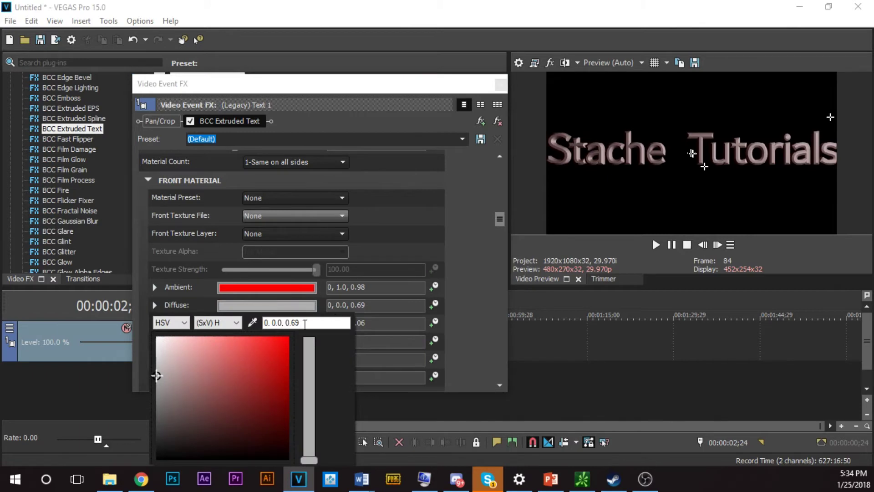
pyautogui.moveTo(273, 343)
pyautogui.mouseDown()
pyautogui.moveTo(295, 339)
pyautogui.moveTo(223, 368)
pyautogui.moveTo(206, 363)
pyautogui.moveTo(207, 345)
pyautogui.moveTo(158, 343)
pyautogui.moveTo(161, 355)
pyautogui.moveTo(152, 342)
pyautogui.mouseUp()
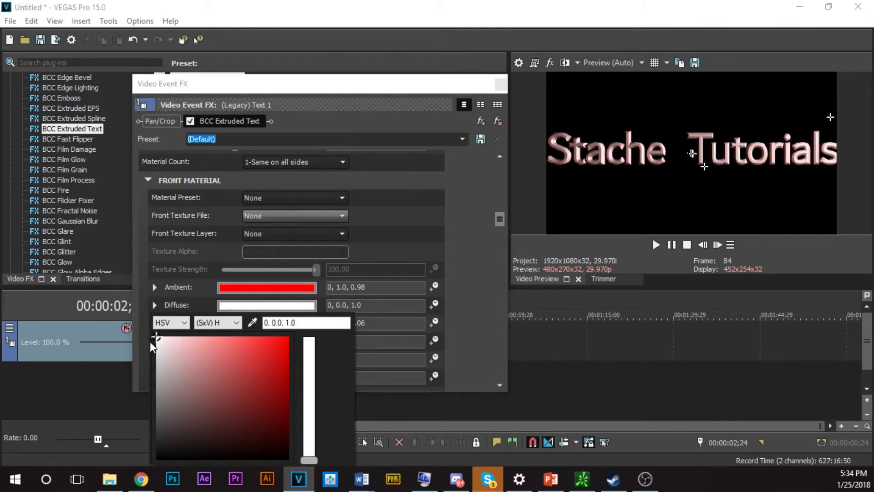
pyautogui.click(420, 235)
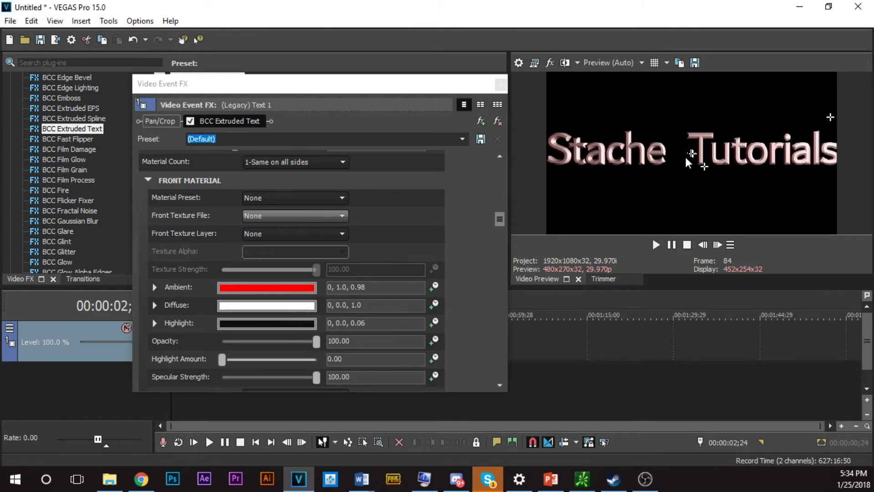
pyautogui.moveTo(316, 341)
pyautogui.mouseDown()
pyautogui.moveTo(212, 340)
pyautogui.moveTo(318, 341)
pyautogui.mouseUp()
pyautogui.scroll(-2, 245, 324)
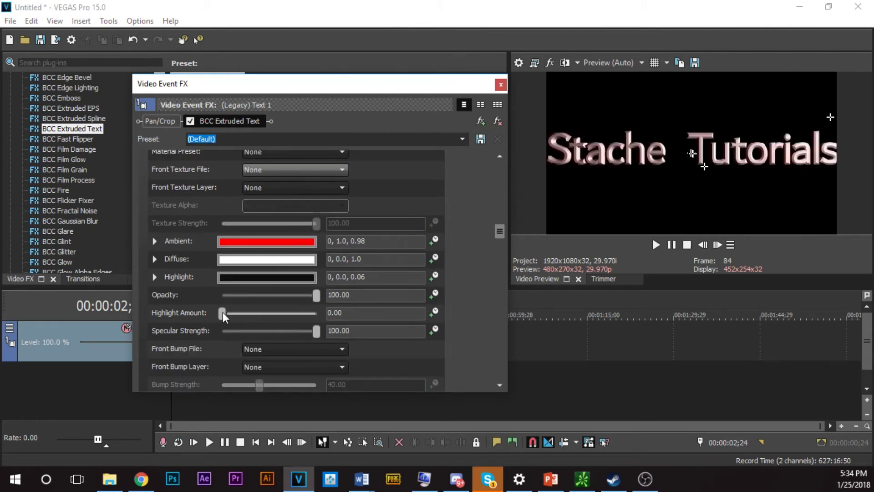
# - Browse the bump files available for the front material and keep None
pyautogui.click(290, 350)
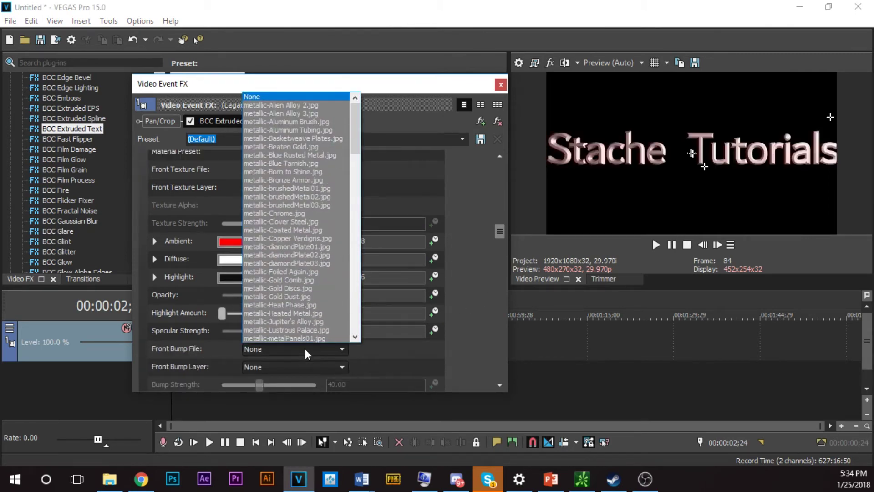
pyautogui.click(305, 347)
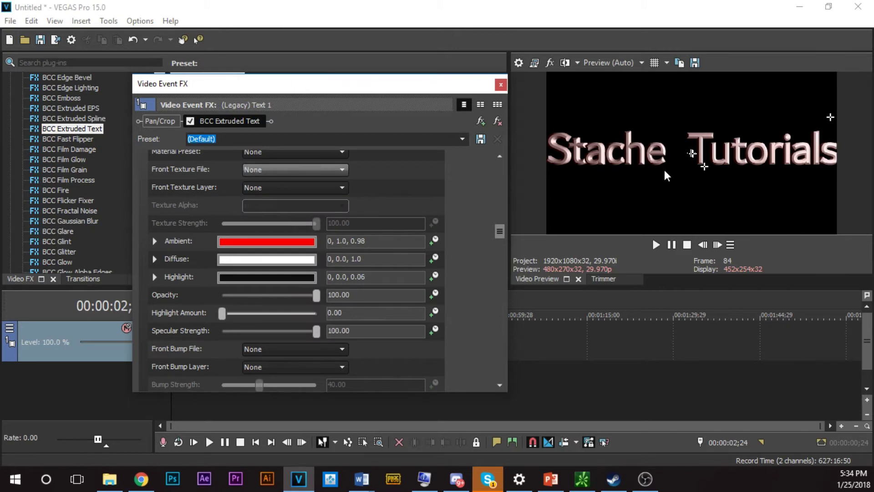
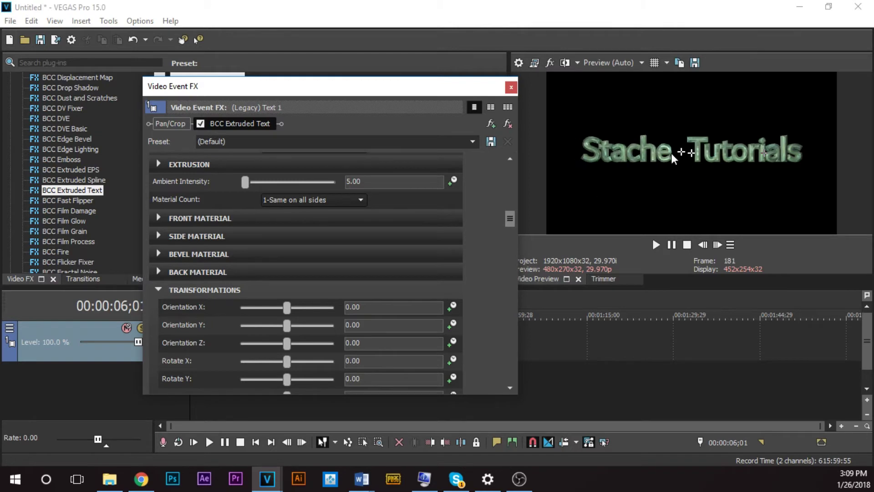
# - Try rotating the title with Orientation X at about 44.08 and Orientation Y at about 34.29 in the Transformations settings
pyautogui.moveTo(510, 220); pyautogui.dragTo(510, 244)
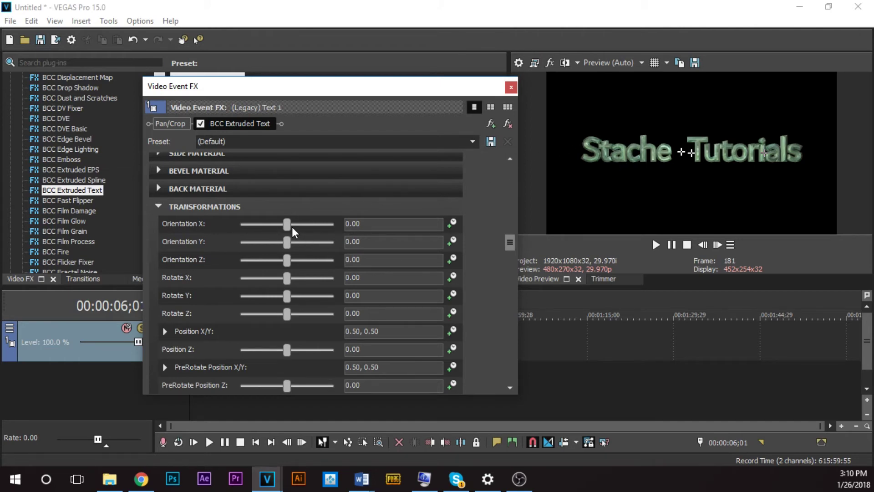
pyautogui.moveTo(275, 84); pyautogui.dragTo(329, 72)
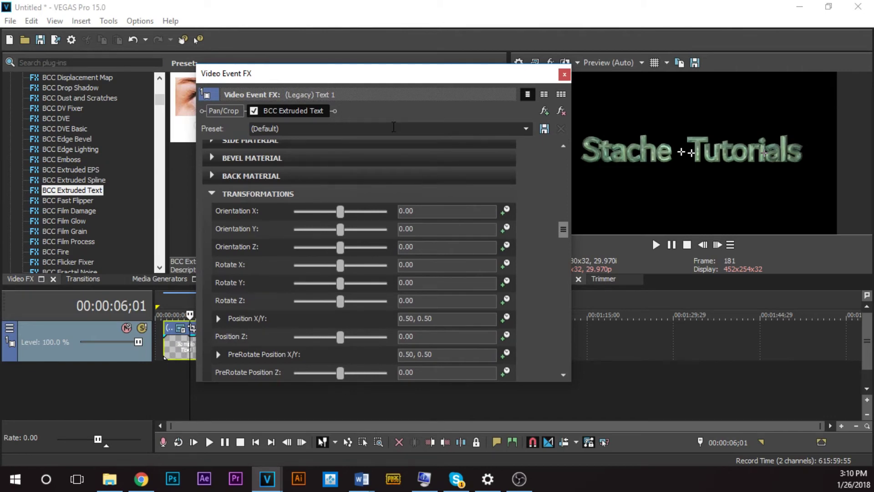
pyautogui.moveTo(351, 71); pyautogui.dragTo(325, 86)
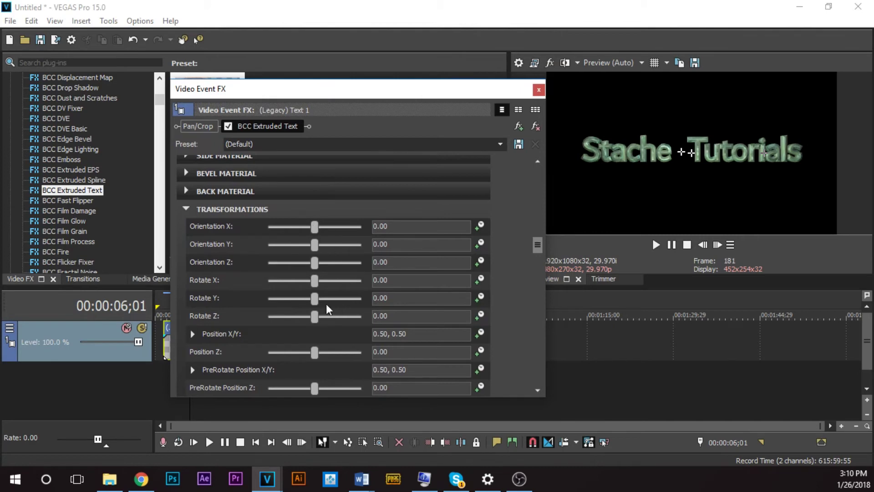
pyautogui.moveTo(315, 226); pyautogui.dragTo(317, 248)
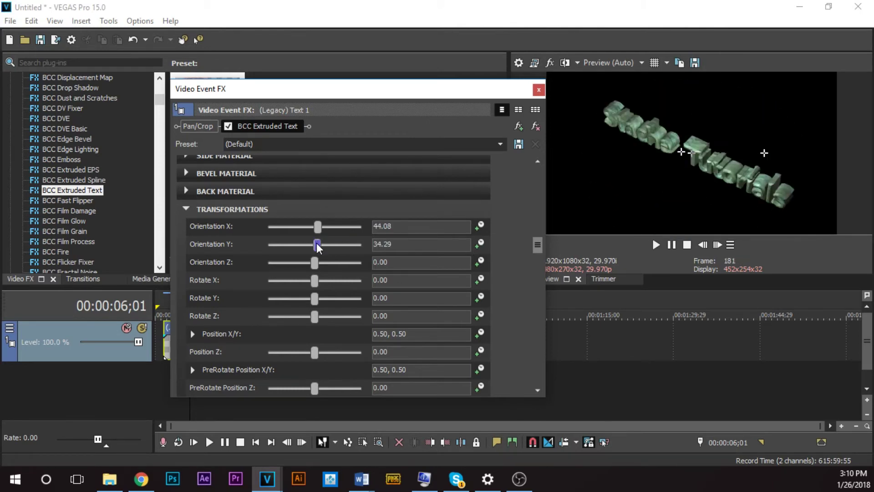
# - Reset Orientation Y and Orientation X to 0 and close the event effects window
pyautogui.doubleClick(401, 244)
pyautogui.write('0')
pyautogui.click(437, 228)
pyautogui.doubleClick(411, 227)
pyautogui.write('0')
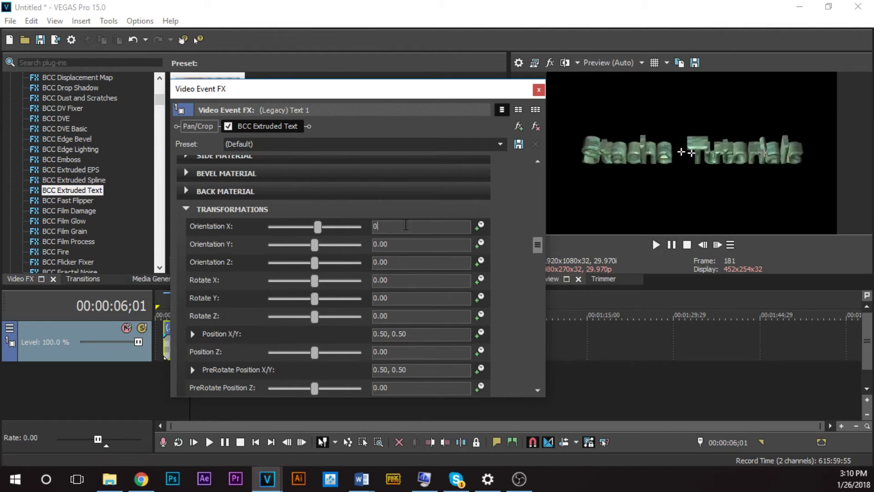
pyautogui.click(538, 89)
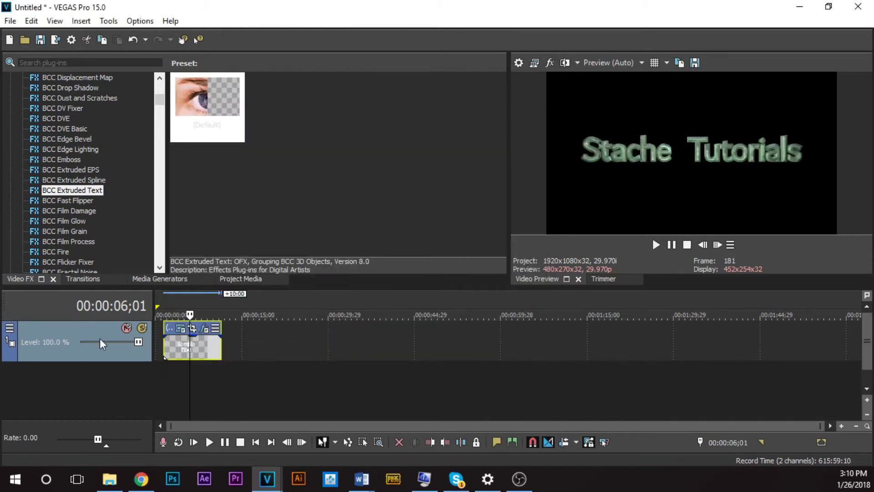
# - Switch the title track's compositing mode to 3D Source Alpha and open its Track Motion settings
pyautogui.rightClick(8, 336)
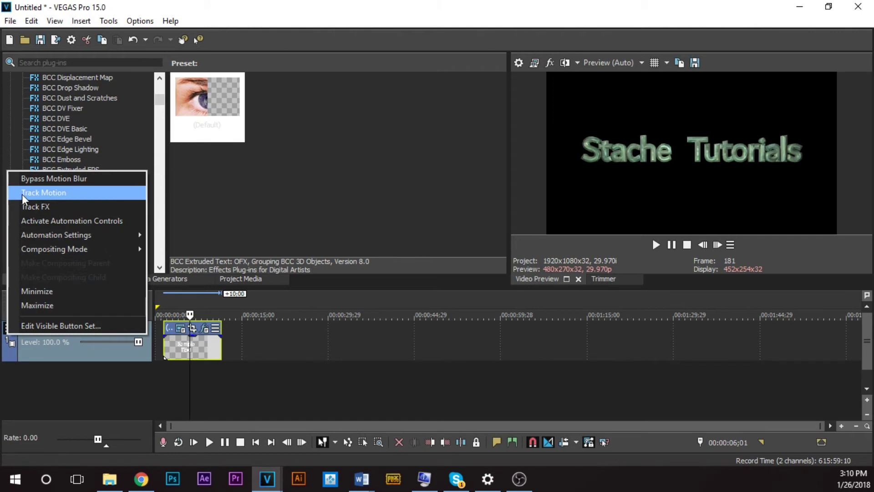
pyautogui.click(81, 349)
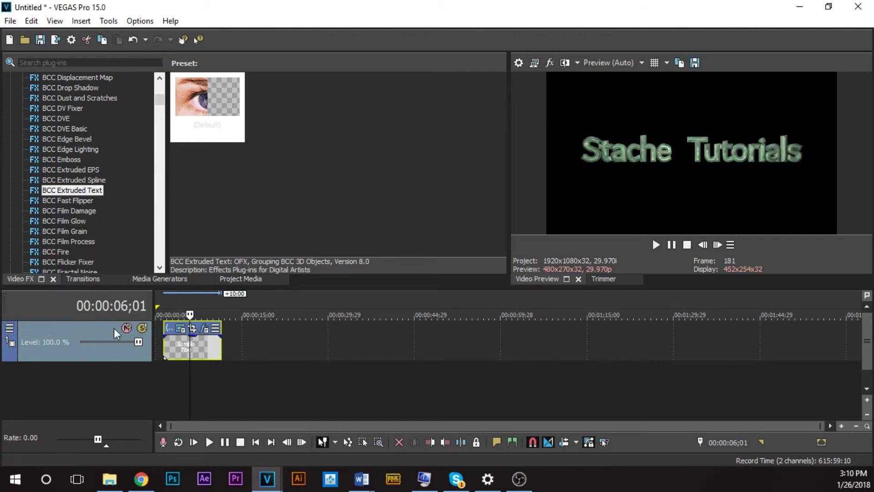
pyautogui.click(11, 331)
pyautogui.moveTo(100, 249)
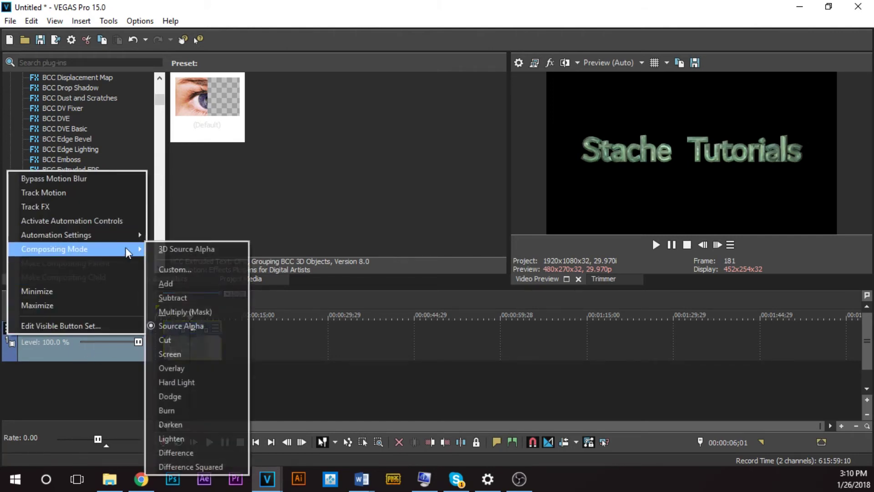
pyautogui.click(165, 248)
pyautogui.click(11, 331)
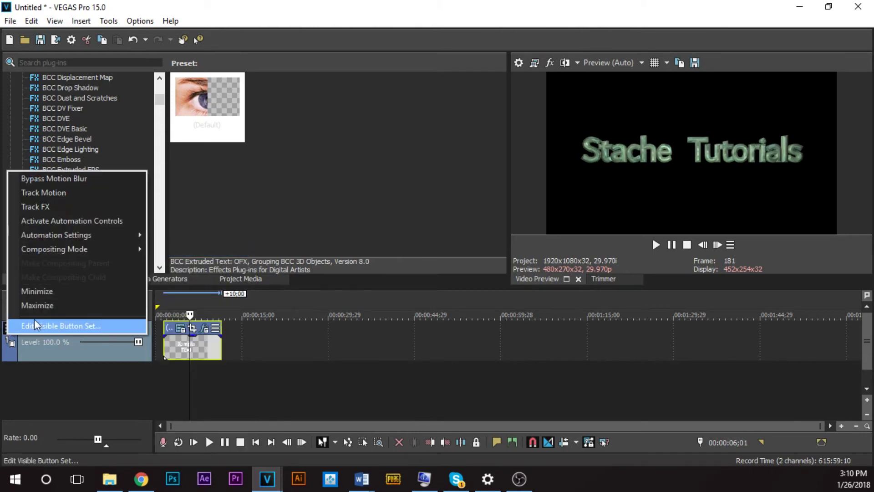
pyautogui.click(99, 197)
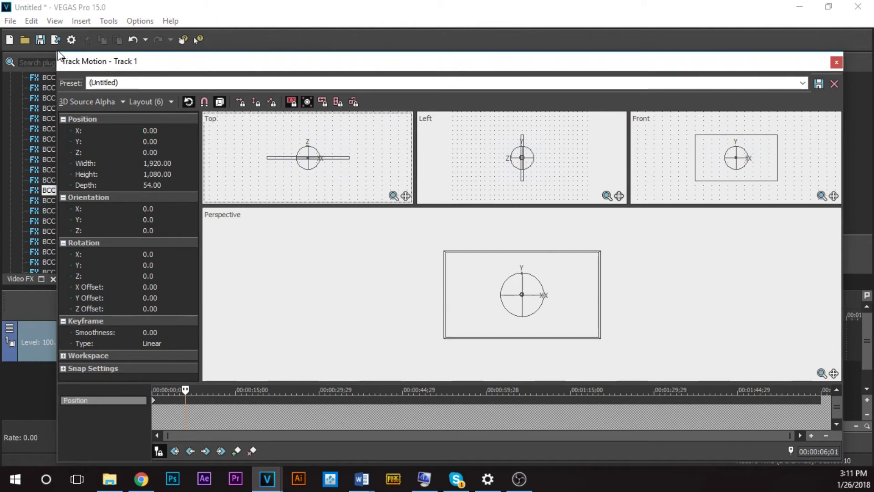
# - Try tilting the track in 3D about its X axis to about 54.5 degrees, then close Track Motion
pyautogui.moveTo(57, 53); pyautogui.dragTo(242, 196)
pyautogui.moveTo(333, 207); pyautogui.dragTo(131, 188)
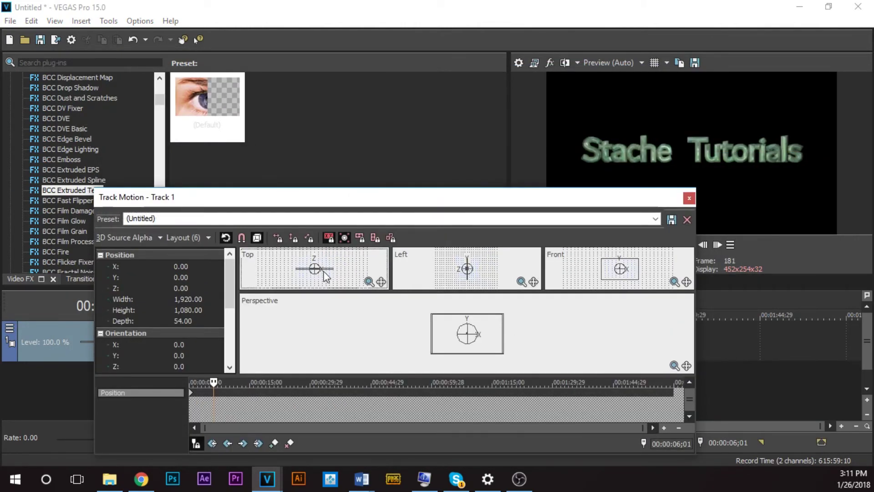
pyautogui.moveTo(319, 279); pyautogui.dragTo(316, 269)
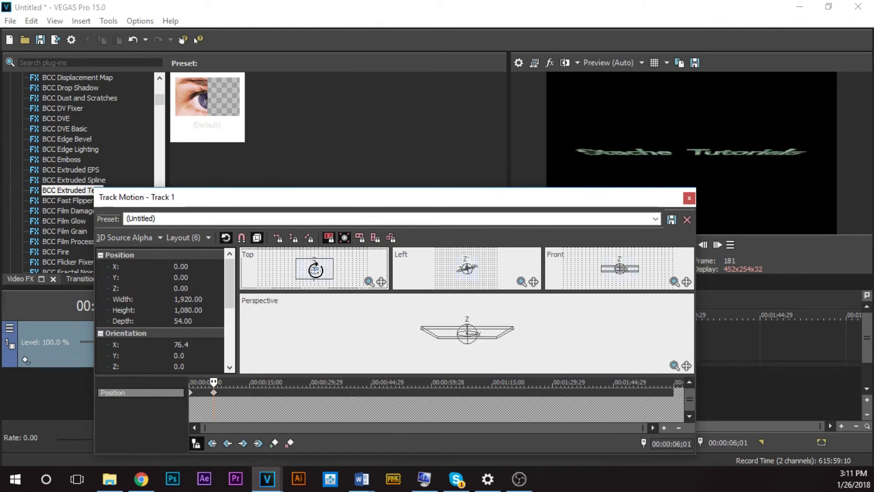
pyautogui.moveTo(312, 262); pyautogui.dragTo(313, 263)
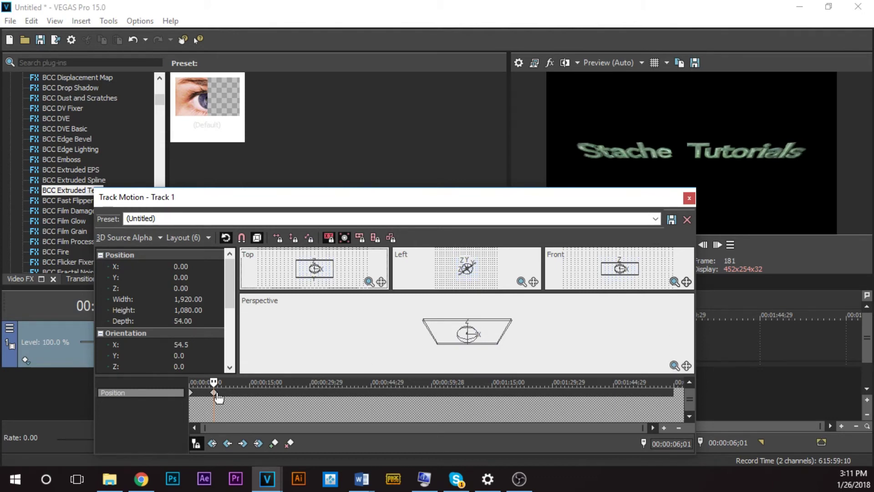
pyautogui.click(689, 198)
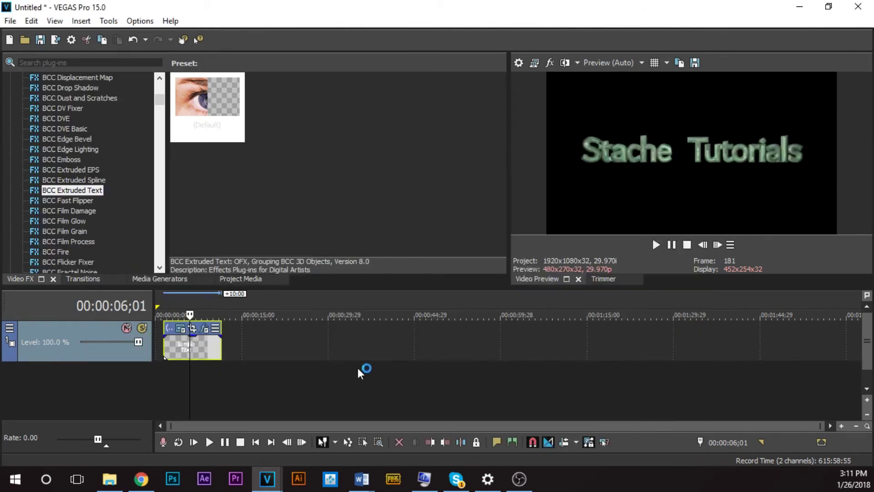
# - Set the title track's compositing mode back to Source Alpha
pyautogui.click(10, 330)
pyautogui.moveTo(39, 249)
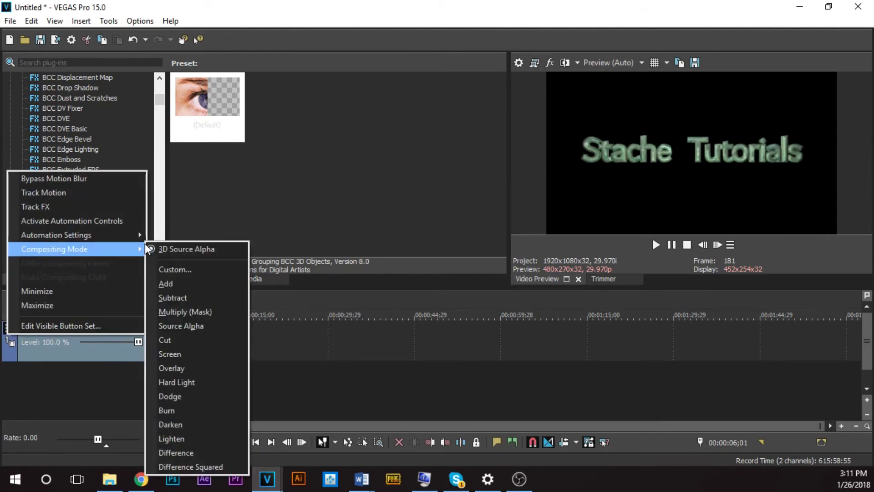
pyautogui.click(200, 326)
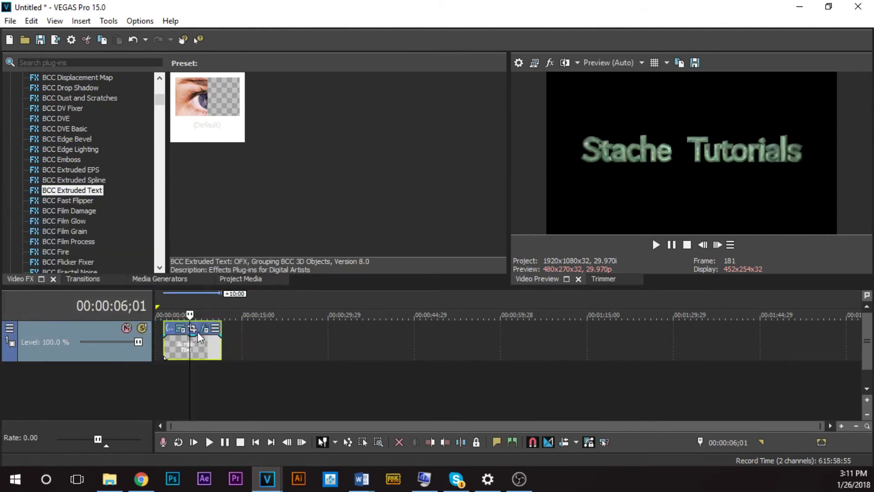
# - Open the title event's BCC Extruded Text effect at its Transformations settings and move the window clear of the event
pyautogui.click(204, 328)
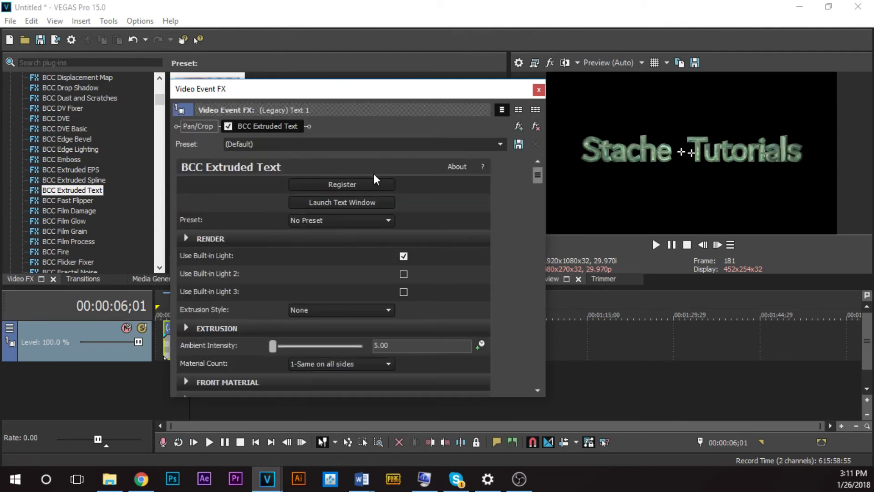
pyautogui.moveTo(538, 175); pyautogui.dragTo(528, 248)
pyautogui.scroll(-1, 536, 247)
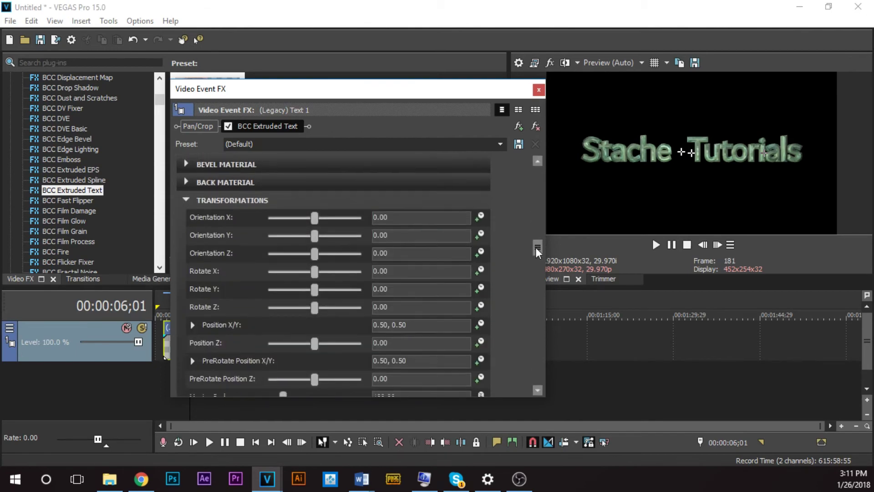
pyautogui.moveTo(418, 88); pyautogui.dragTo(346, 115)
# - Place the cursor at 00:00:05;21 on the timeline and trim the end of the title event to it
pyautogui.click(165, 352)
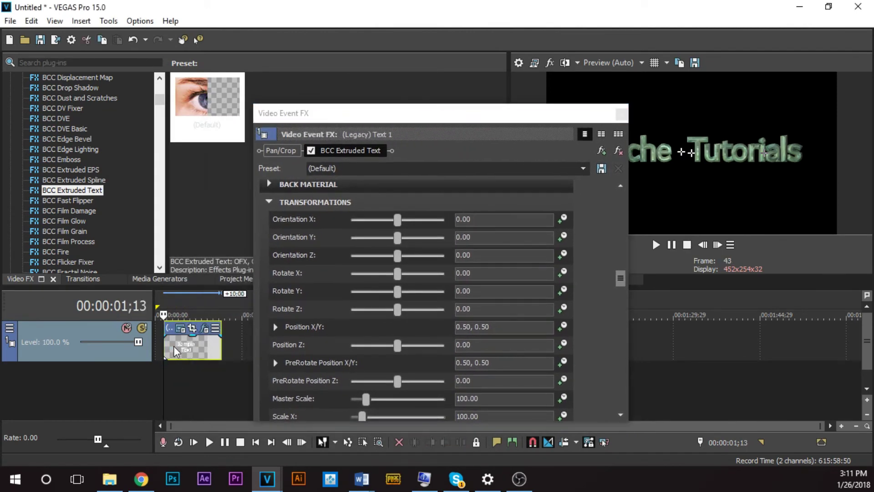
pyautogui.click(187, 348)
pyautogui.click(197, 345)
pyautogui.click(190, 345)
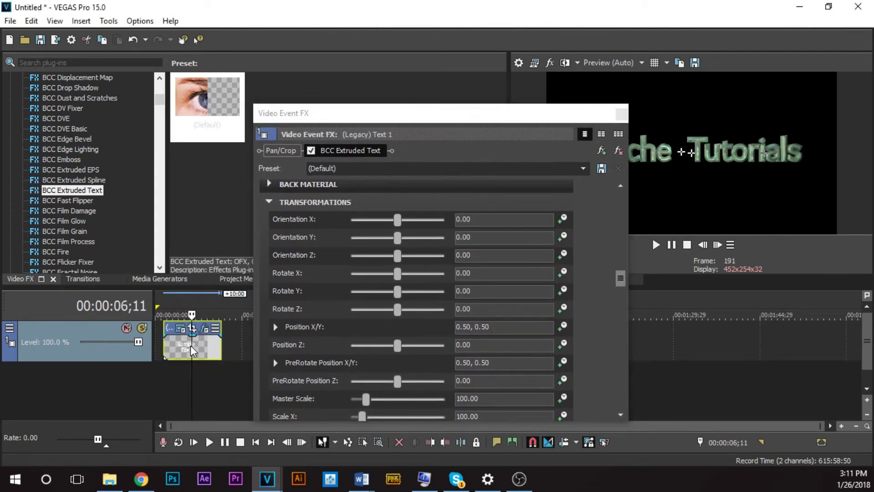
pyautogui.click(187, 348)
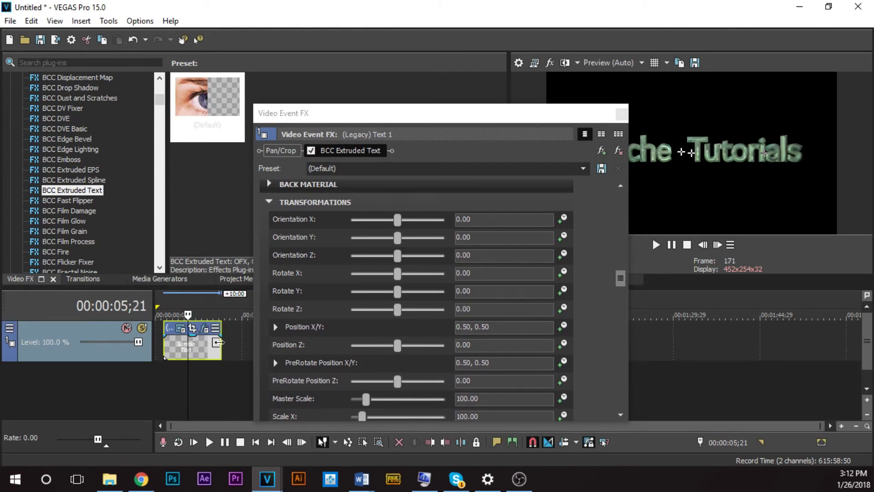
pyautogui.moveTo(221, 348); pyautogui.dragTo(187, 356)
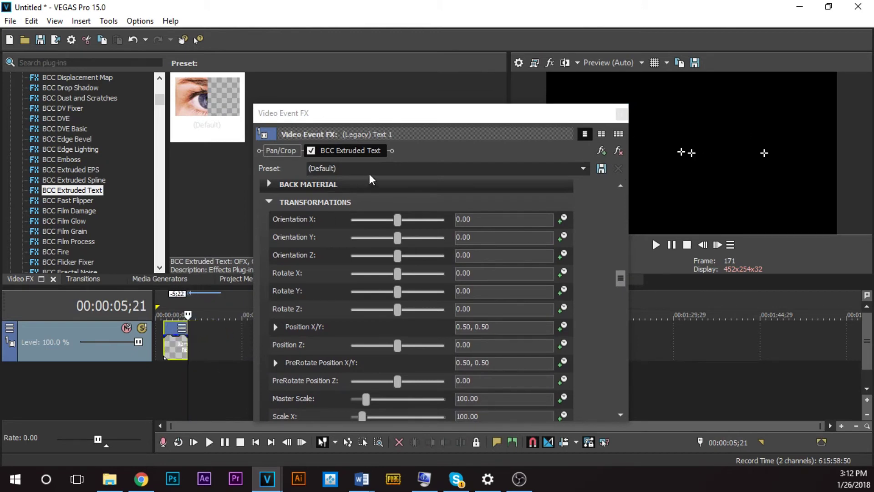
# - At 00:00:02;14, tilt the title with Orientation Y at about -4.90 and Orientation X at about 14.69
pyautogui.click(176, 346)
pyautogui.moveTo(330, 119)
pyautogui.mouseDown()
pyautogui.moveTo(237, 94)
pyautogui.moveTo(358, 114)
pyautogui.moveTo(334, 104)
pyautogui.mouseUp()
pyautogui.click(170, 348)
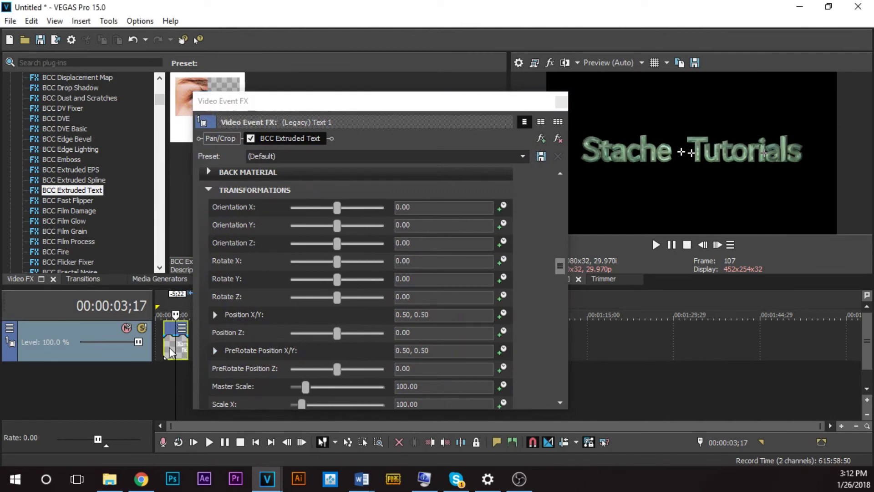
pyautogui.scroll(1, 256, 293)
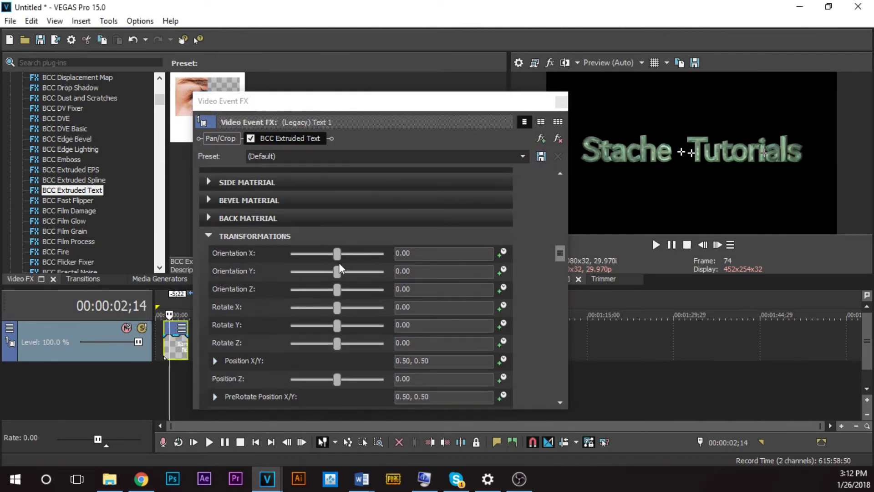
pyautogui.moveTo(337, 268); pyautogui.dragTo(338, 257)
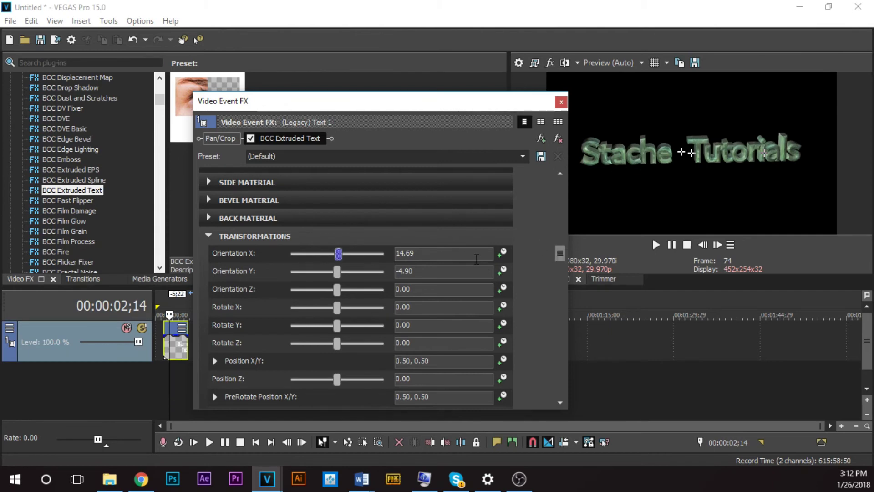
# - Turn on keyframe animation for Orientation X, Orientation Y and Master Scale, and move the effects window to expose its keyframe lanes
pyautogui.moveTo(556, 252); pyautogui.dragTo(557, 279)
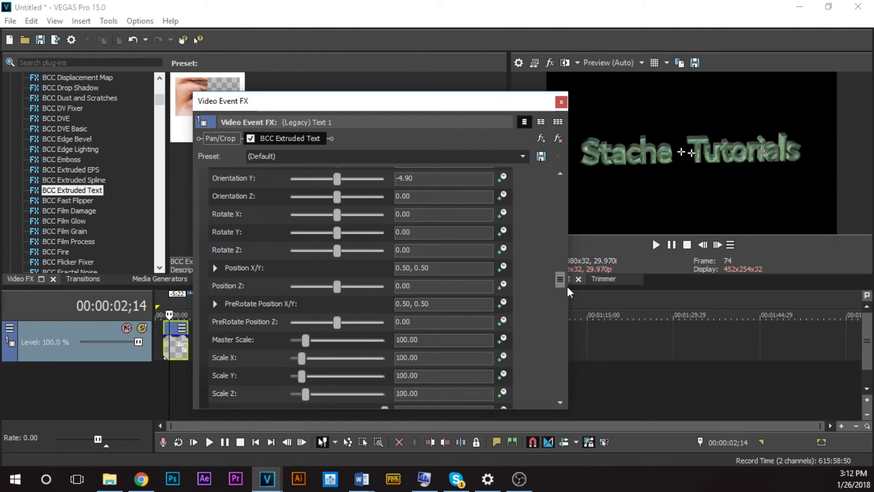
pyautogui.moveTo(560, 278)
pyautogui.mouseDown()
pyautogui.moveTo(562, 249)
pyautogui.moveTo(551, 322)
pyautogui.moveTo(557, 281)
pyautogui.mouseUp()
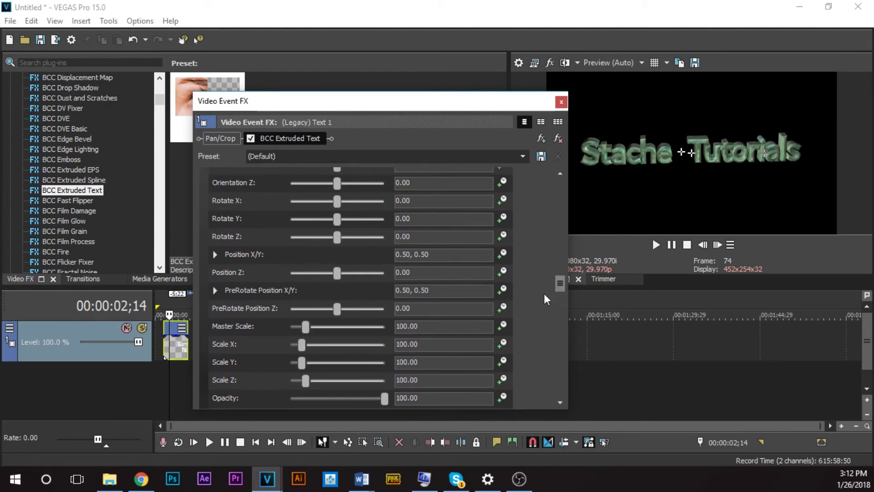
pyautogui.moveTo(564, 284); pyautogui.dragTo(562, 255)
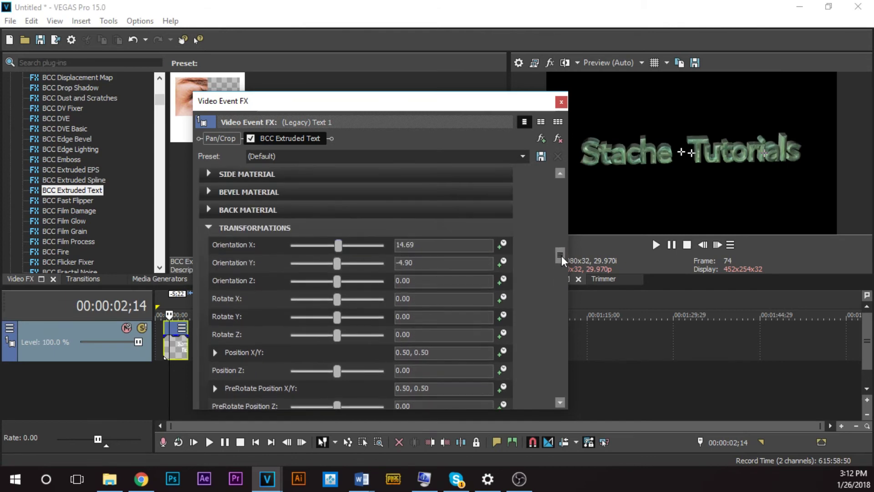
pyautogui.click(503, 244)
pyautogui.click(504, 262)
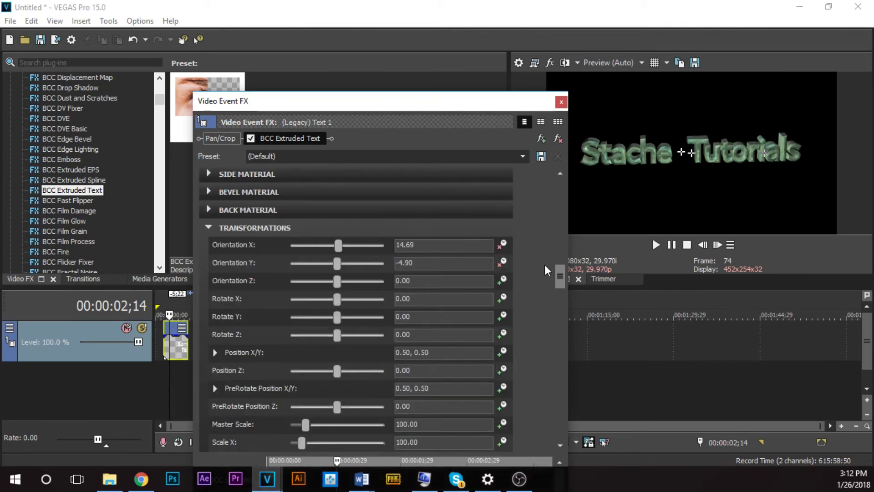
pyautogui.moveTo(562, 272); pyautogui.dragTo(548, 338)
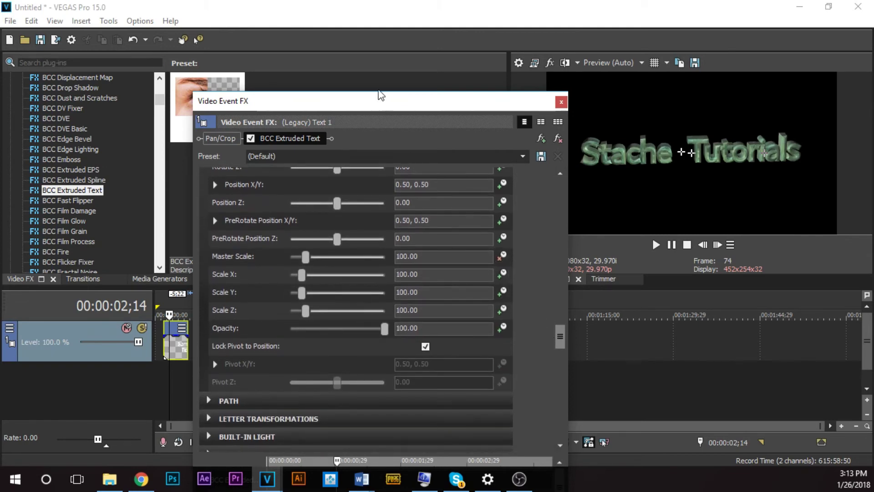
pyautogui.moveTo(378, 92); pyautogui.dragTo(485, 118)
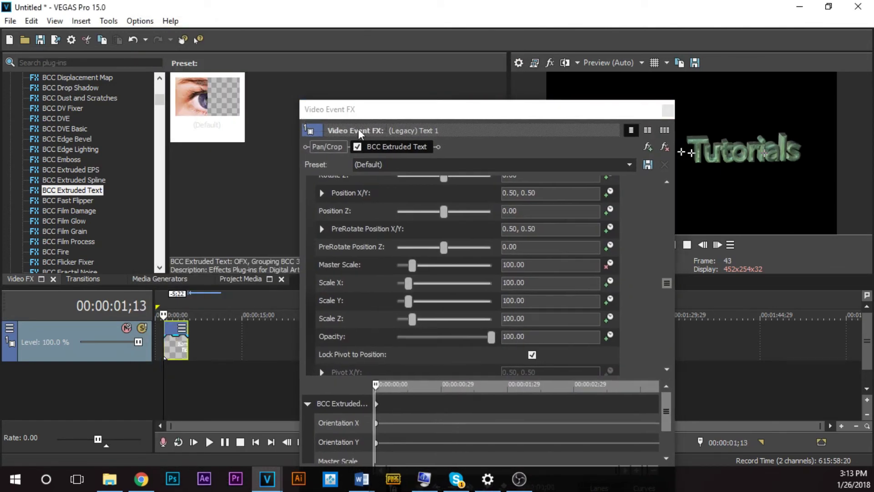
# - Move the Video Event FX window so its parameters, keyframe lanes and keyframe controls all fit on screen
pyautogui.moveTo(337, 105); pyautogui.dragTo(231, 86)
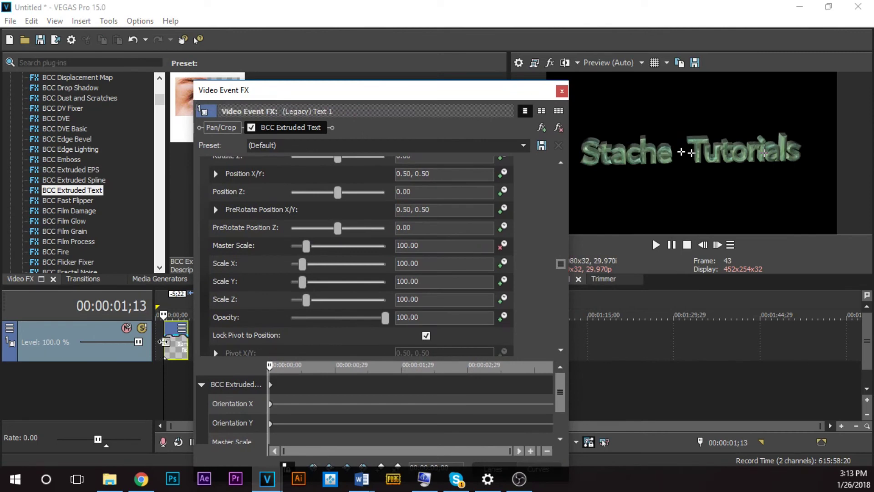
pyautogui.moveTo(240, 90); pyautogui.dragTo(284, 84)
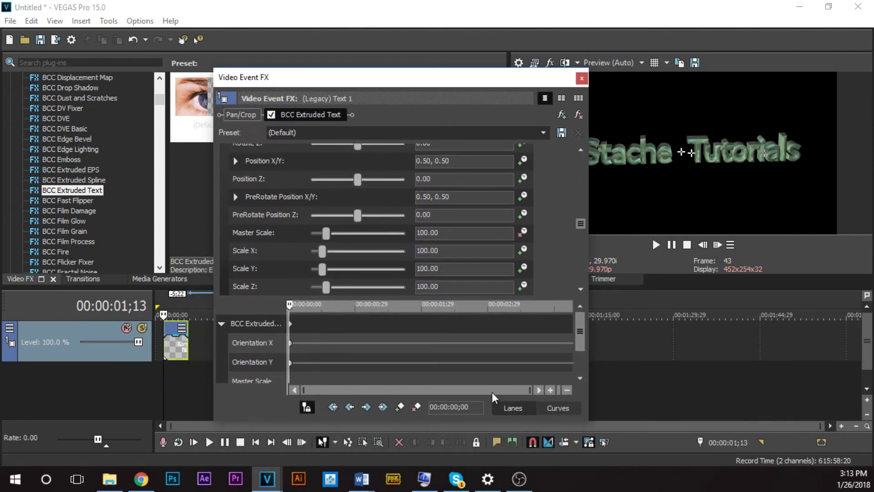
pyautogui.click(522, 481)
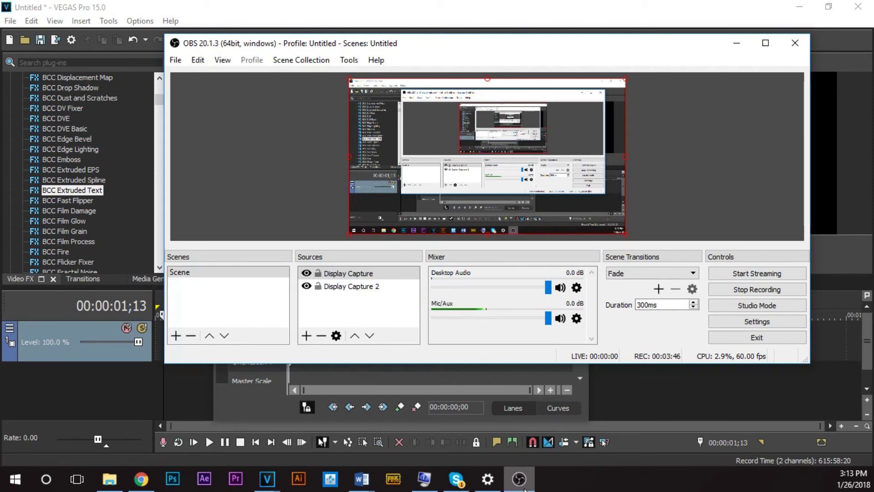
pyautogui.click(524, 488)
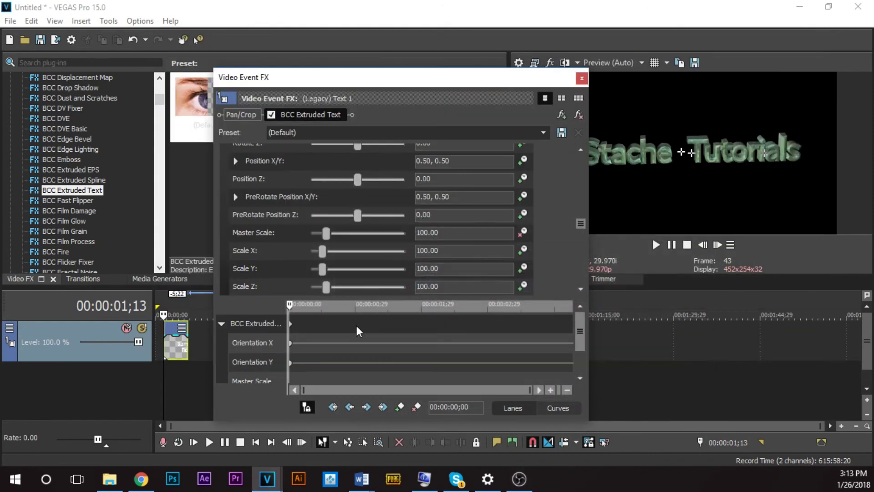
# - Place the cursor on the title event's last frame at 00:00:05;20 and raise Master Scale to about 130.61
pyautogui.click(188, 339)
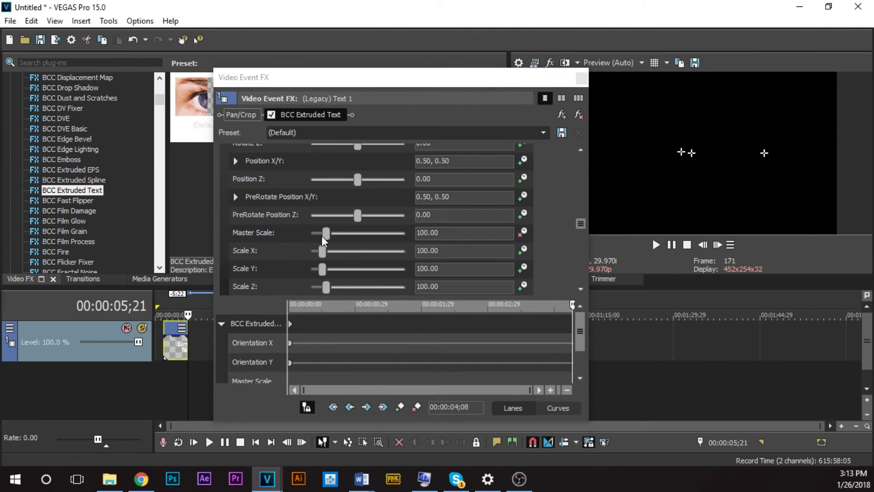
pyautogui.click(703, 245)
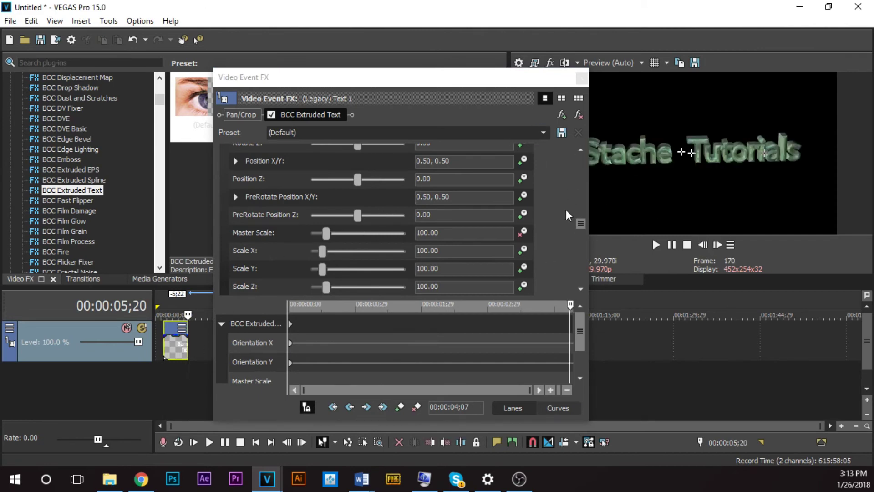
pyautogui.moveTo(326, 234); pyautogui.dragTo(332, 233)
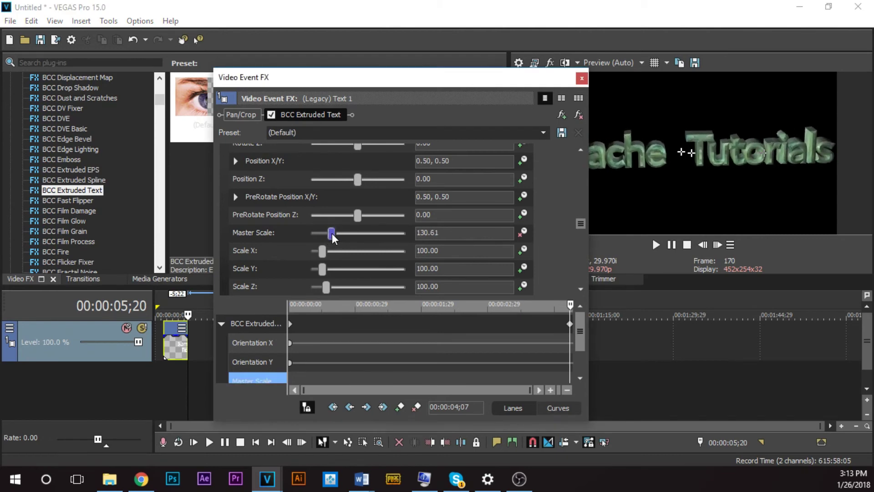
# - Set Orientation X and Orientation Y to 0 at 00:00:05;20 and close the effects window
pyautogui.scroll(1, 580, 226)
pyautogui.moveTo(580, 226); pyautogui.dragTo(582, 197)
pyautogui.click(381, 237)
pyautogui.write('0')
pyautogui.press('Tab')
pyautogui.write('0')
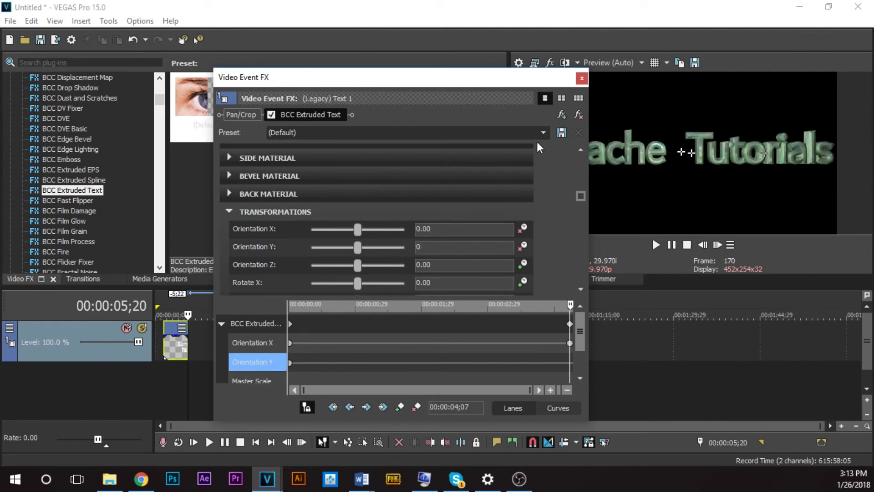
pyautogui.moveTo(509, 84); pyautogui.dragTo(526, 91)
pyautogui.click(598, 85)
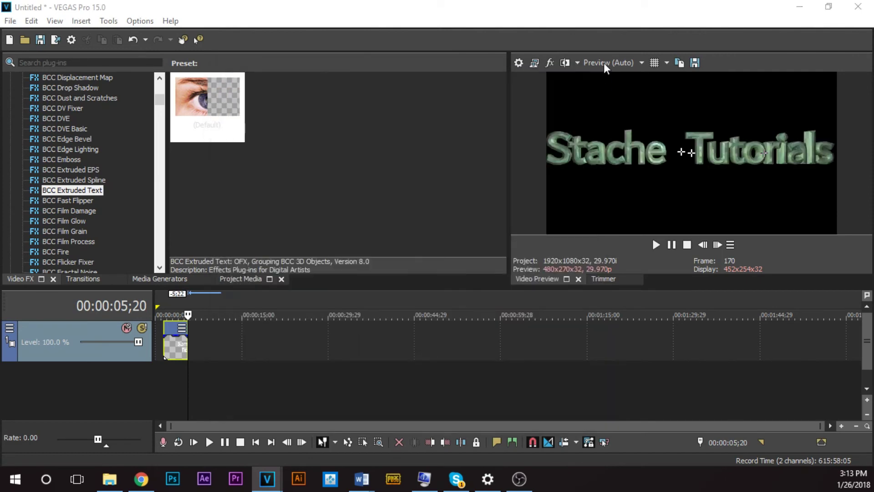
# - Lower the video preview quality to Draft (Auto)
pyautogui.click(606, 65)
pyautogui.moveTo(620, 78)
pyautogui.click(664, 77)
# - Select the title event's time range from 00:00:01;13 to 00:00:05;21 and play back the animation
pyautogui.moveTo(162, 337); pyautogui.dragTo(191, 345)
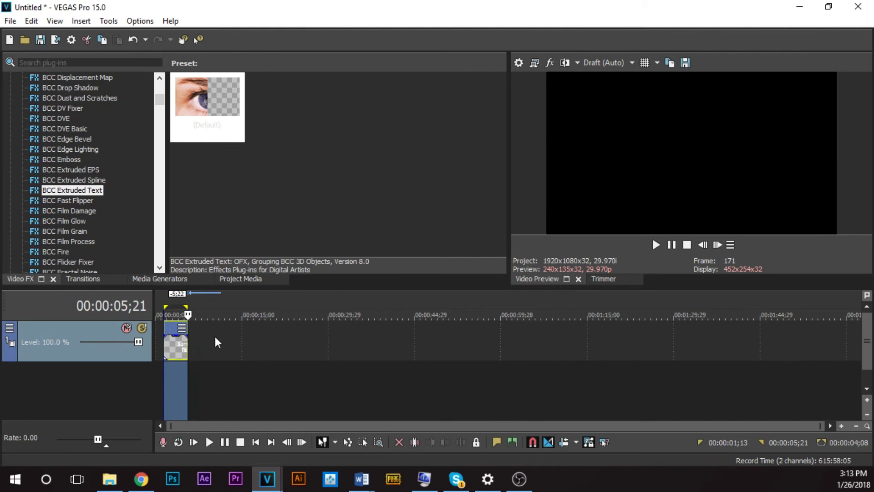
pyautogui.press('space')
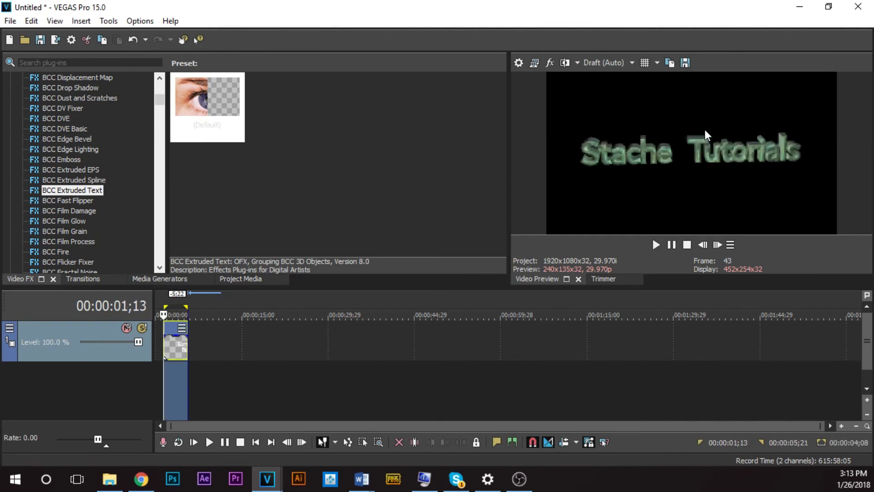
pyautogui.press('space')
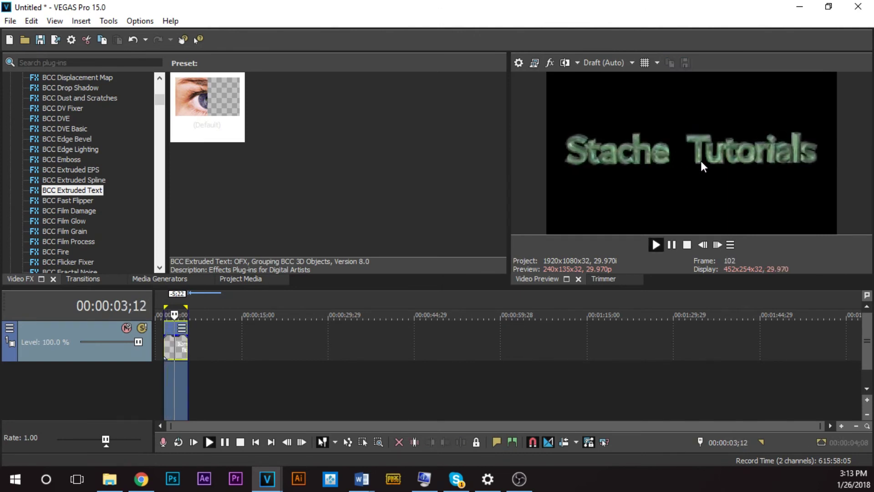
pyautogui.press('space')
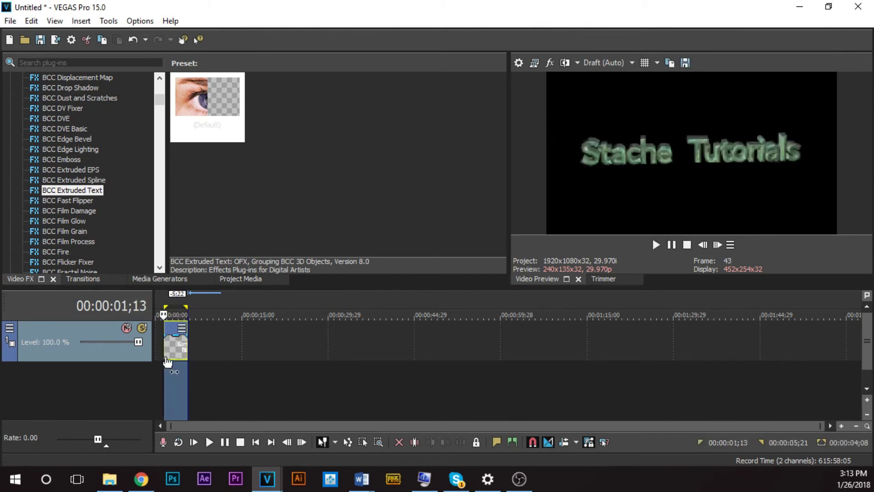
# - Inspect the animated title at 00:00:04;04, 00:00:03;14 and 00:00:02;14, leaving the event's time range unselected
pyautogui.click(174, 346)
pyautogui.click(179, 344)
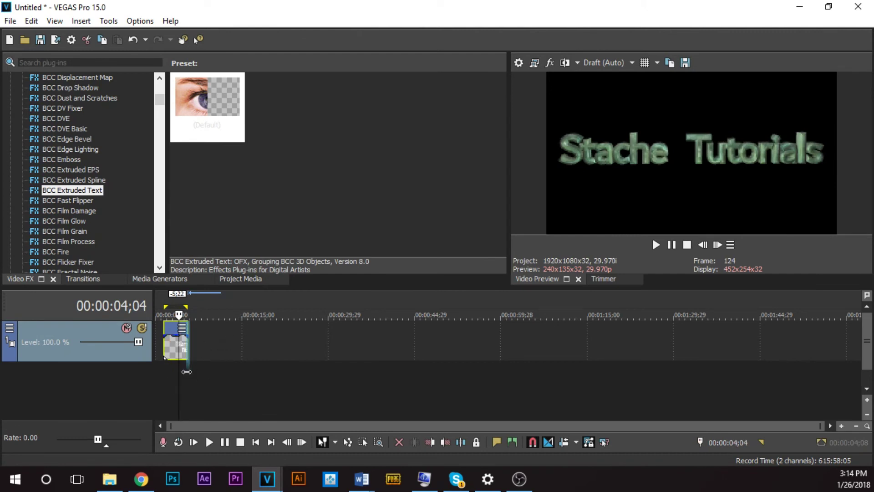
pyautogui.moveTo(186, 371); pyautogui.dragTo(164, 378)
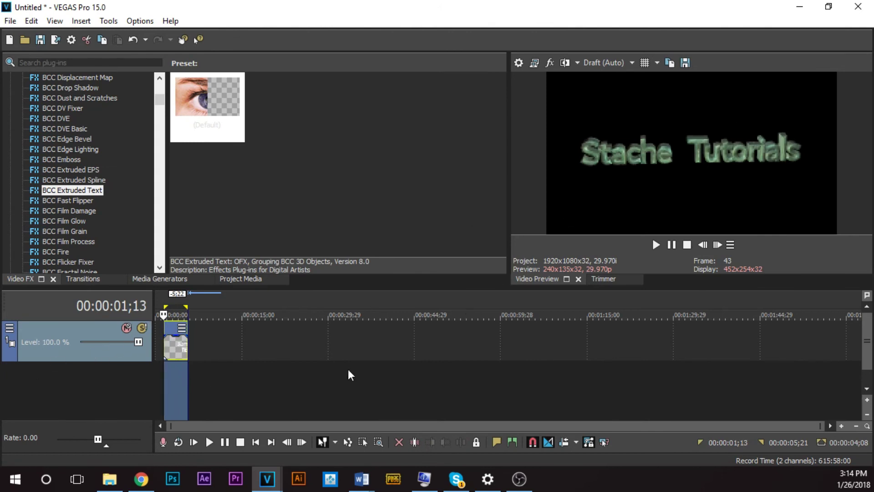
pyautogui.click(215, 378)
pyautogui.click(176, 346)
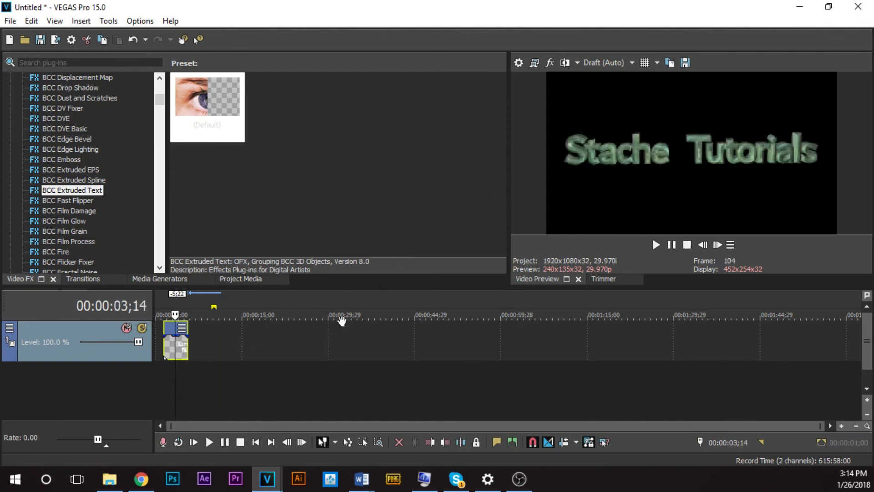
pyautogui.click(169, 347)
pyautogui.click(169, 347)
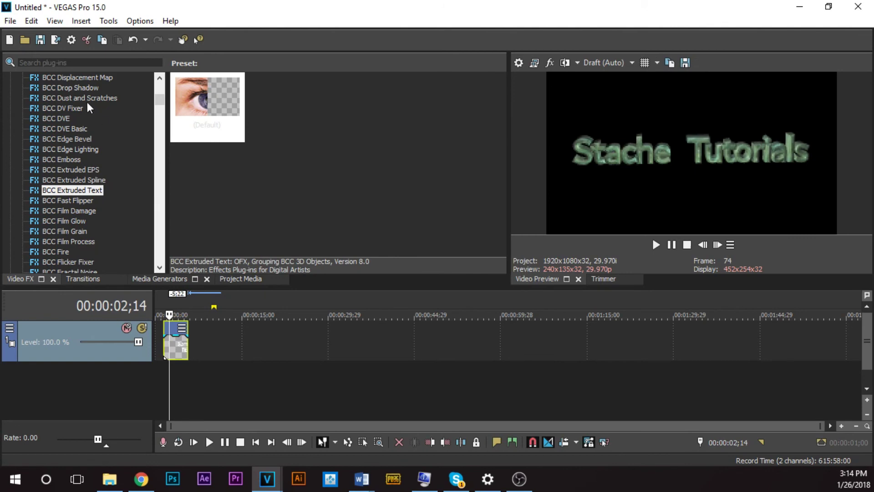
# - Search the video effects for "chr" and apply the (Default) preset of Chroma Keyer to the title event
pyautogui.click(69, 61)
pyautogui.write('c')
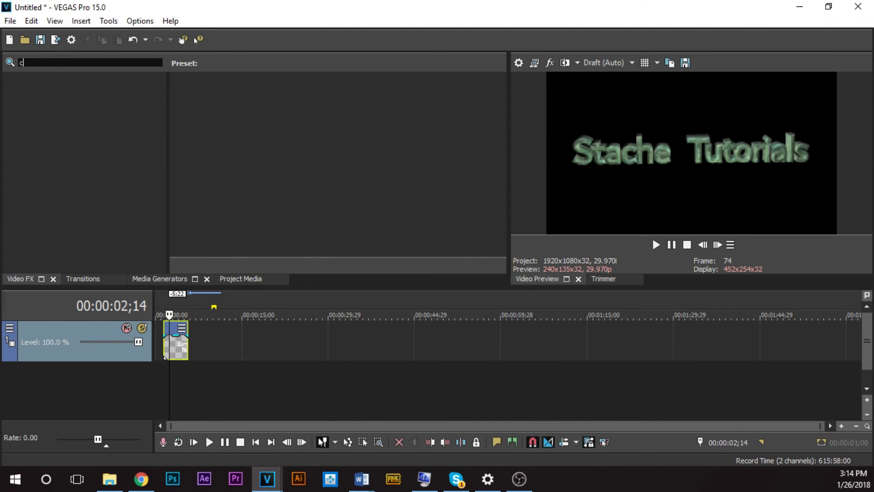
pyautogui.write('hr')
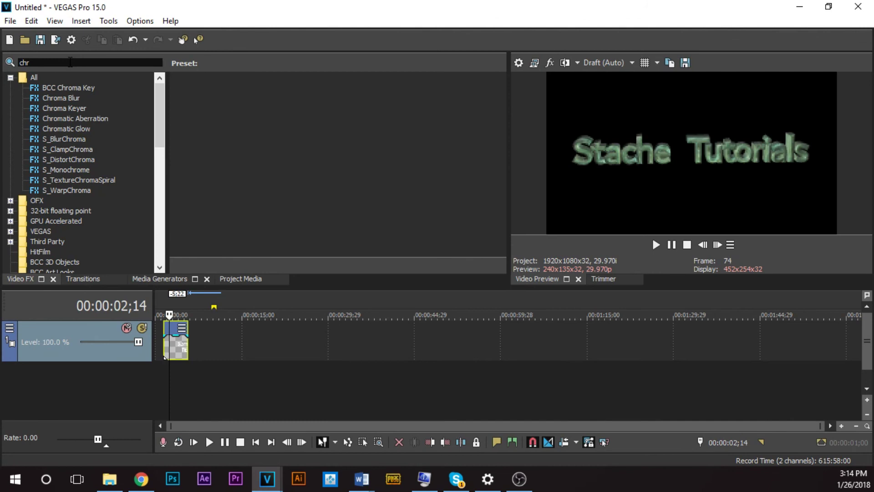
pyautogui.click(67, 108)
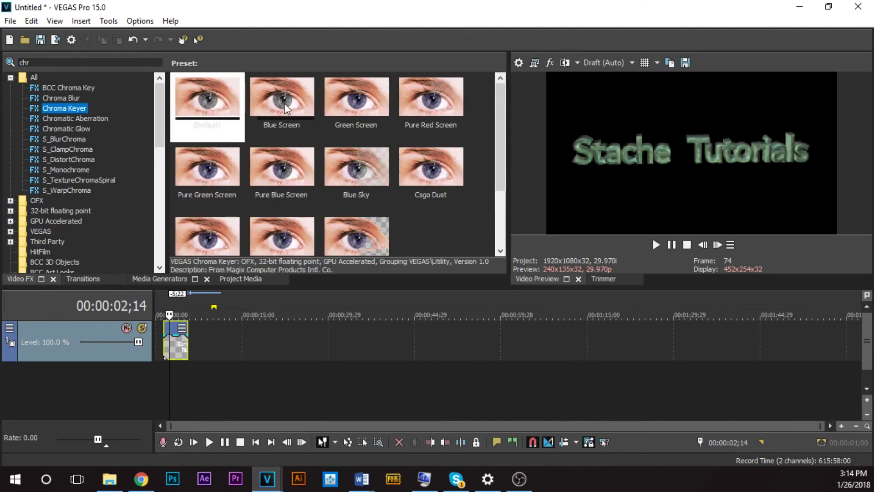
pyautogui.moveTo(202, 101); pyautogui.dragTo(168, 350)
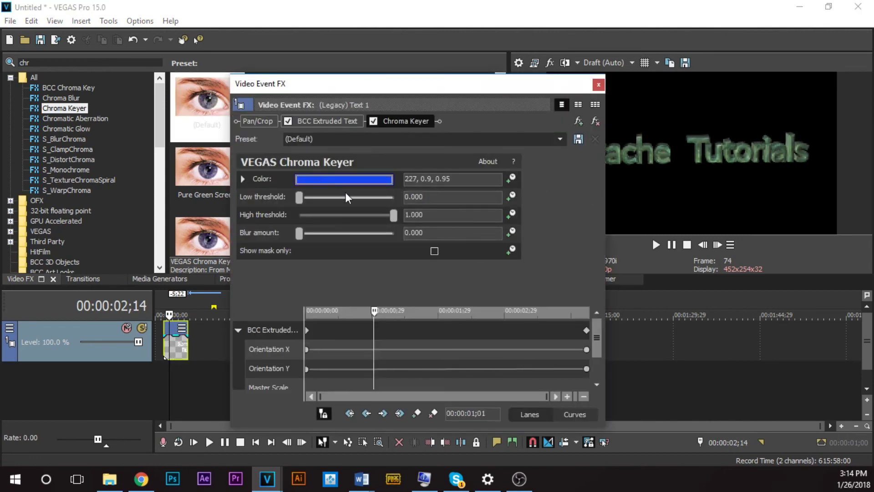
# - Set the Chroma Keyer color to black (0, 0.0, 0.0)
pyautogui.click(321, 179)
pyautogui.click(350, 212)
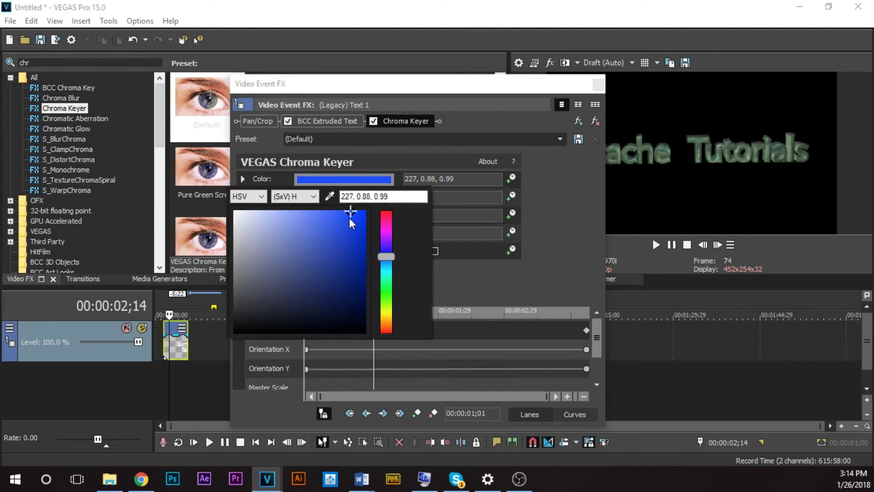
pyautogui.moveTo(351, 213); pyautogui.dragTo(342, 332)
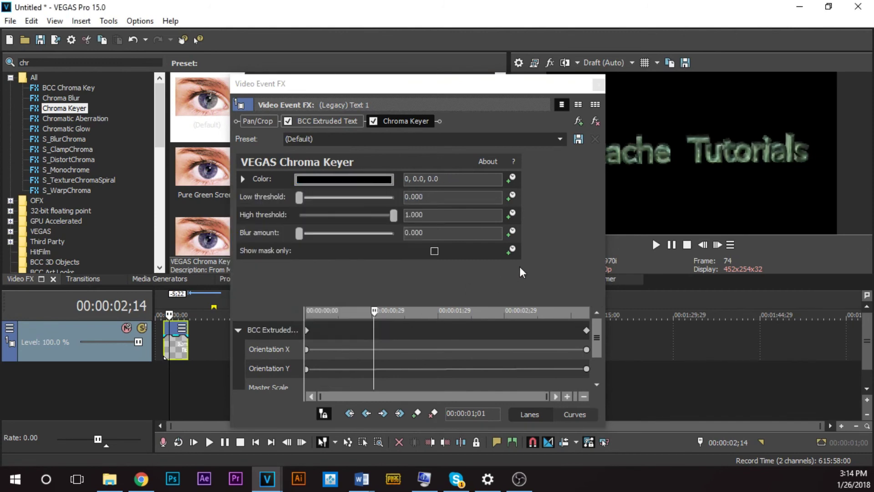
# - Remove Chroma Keyer from the title event's effect chain and close the effects window
pyautogui.click(590, 122)
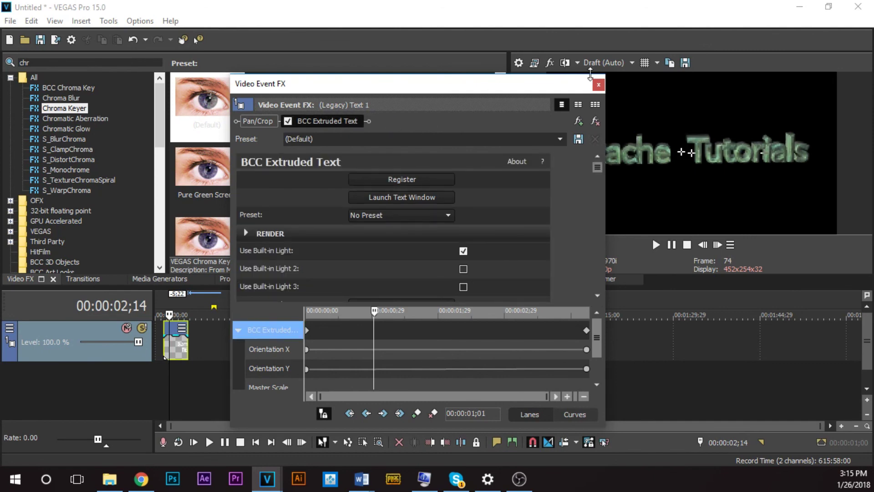
pyautogui.click(600, 85)
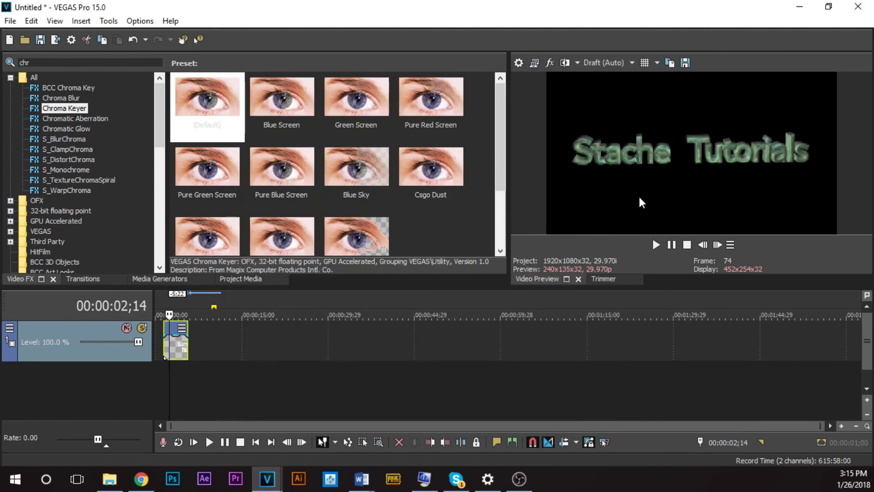